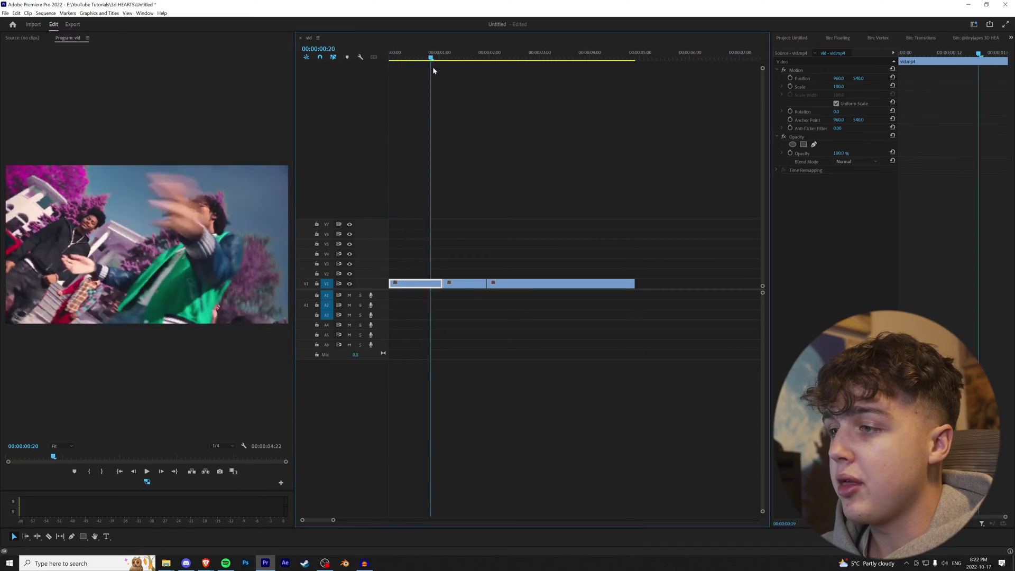
pyautogui.moveTo(166, 563)
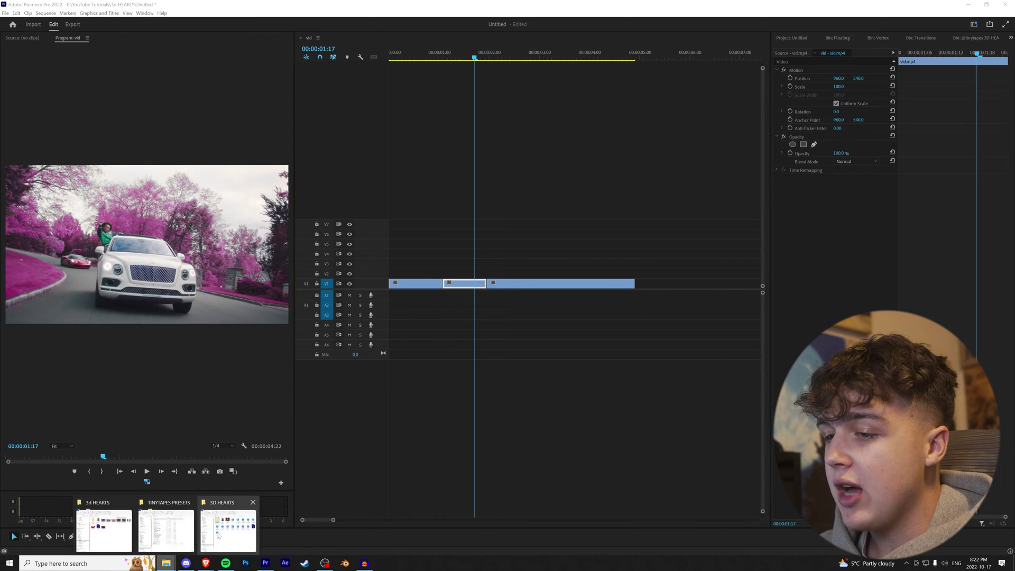
pyautogui.click(232, 521)
pyautogui.click(477, 188)
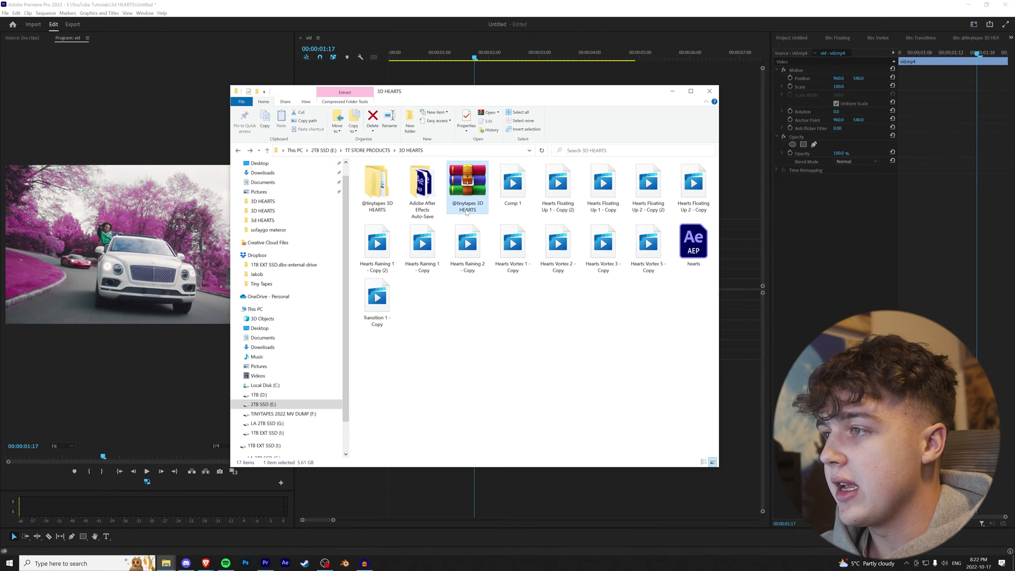
pyautogui.doubleClick(468, 182)
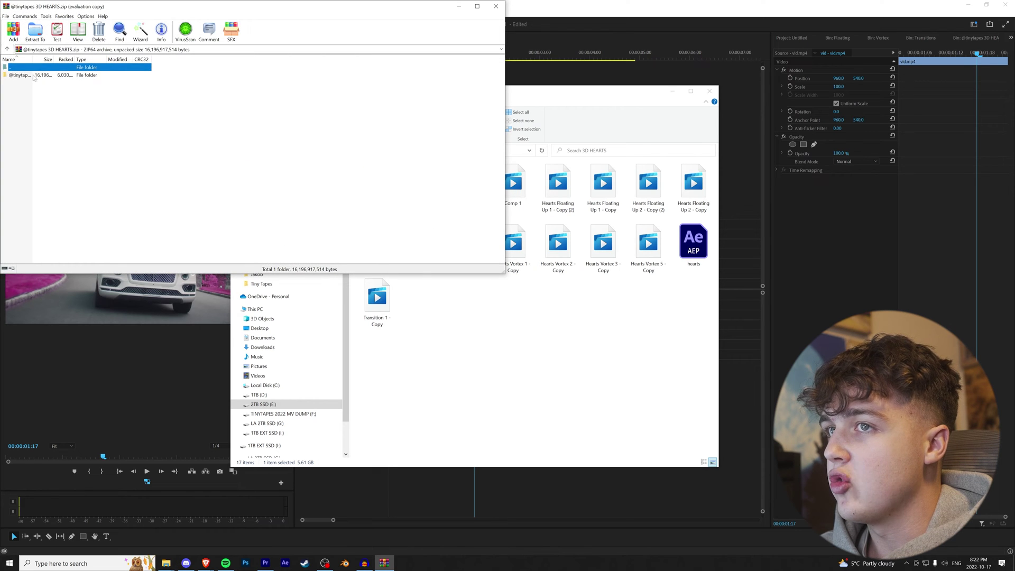
pyautogui.press('Escape')
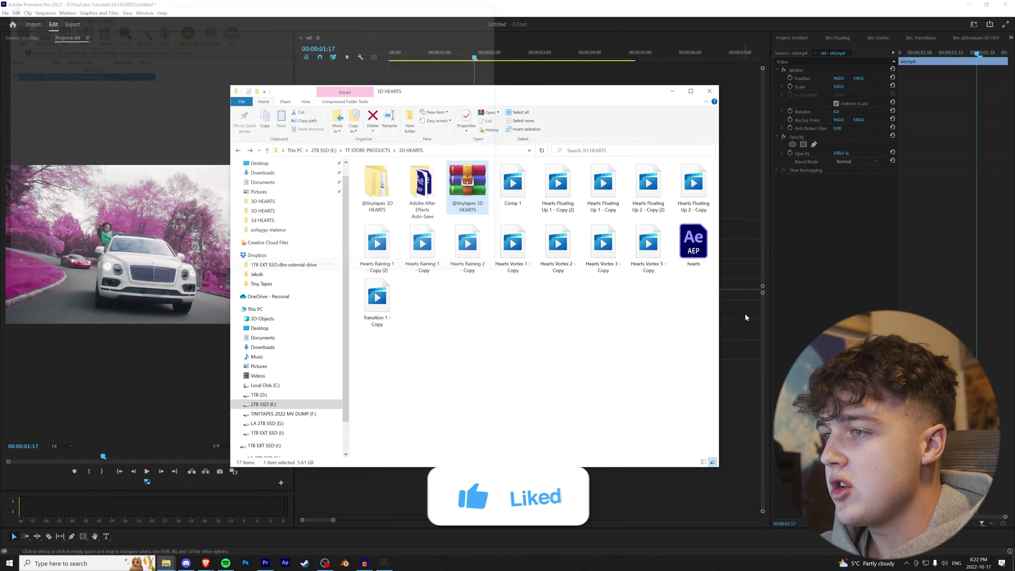
pyautogui.doubleClick(377, 188)
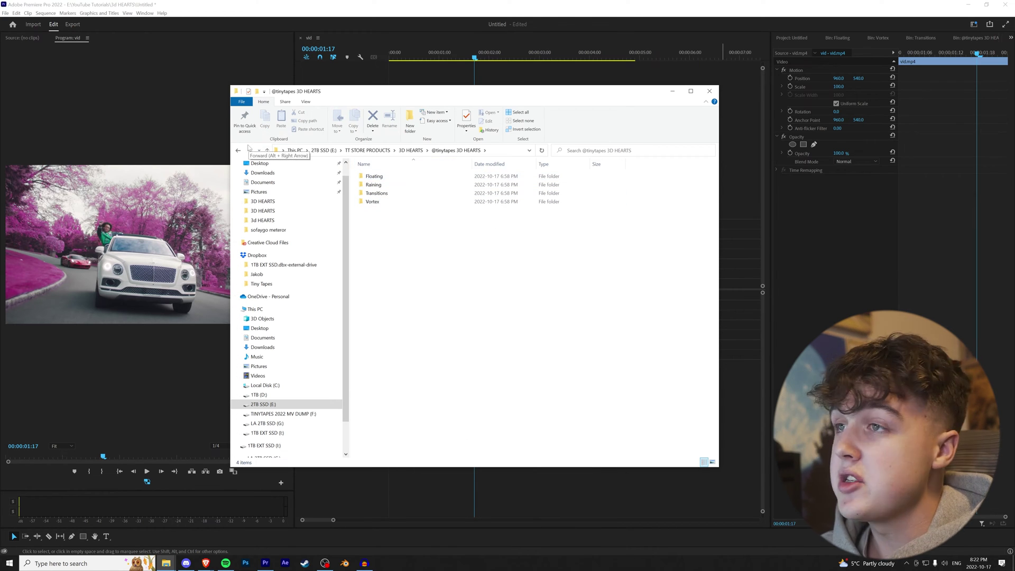
pyautogui.click(1010, 38)
pyautogui.click(969, 49)
pyautogui.doubleClick(964, 91)
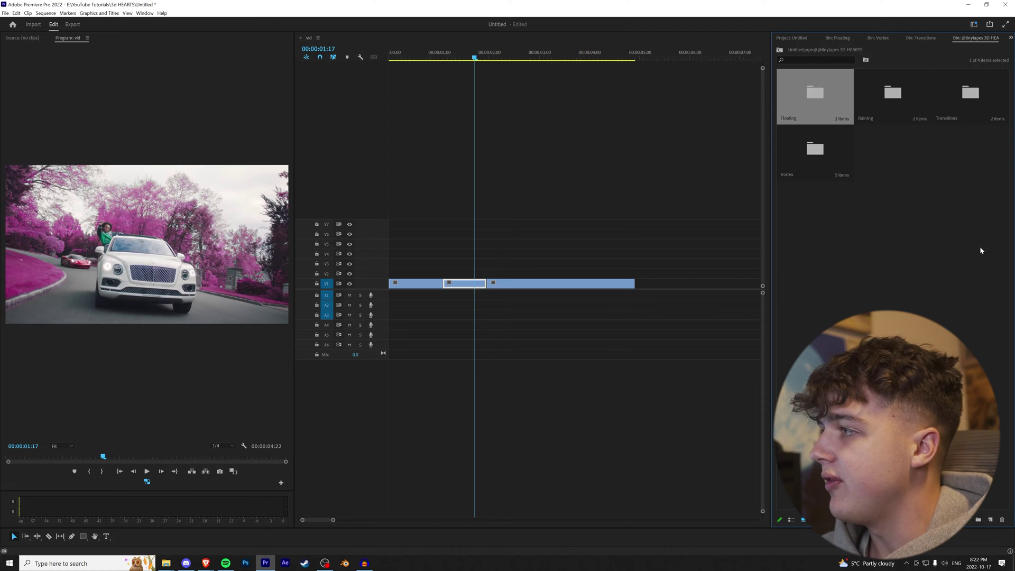
pyautogui.click(873, 81)
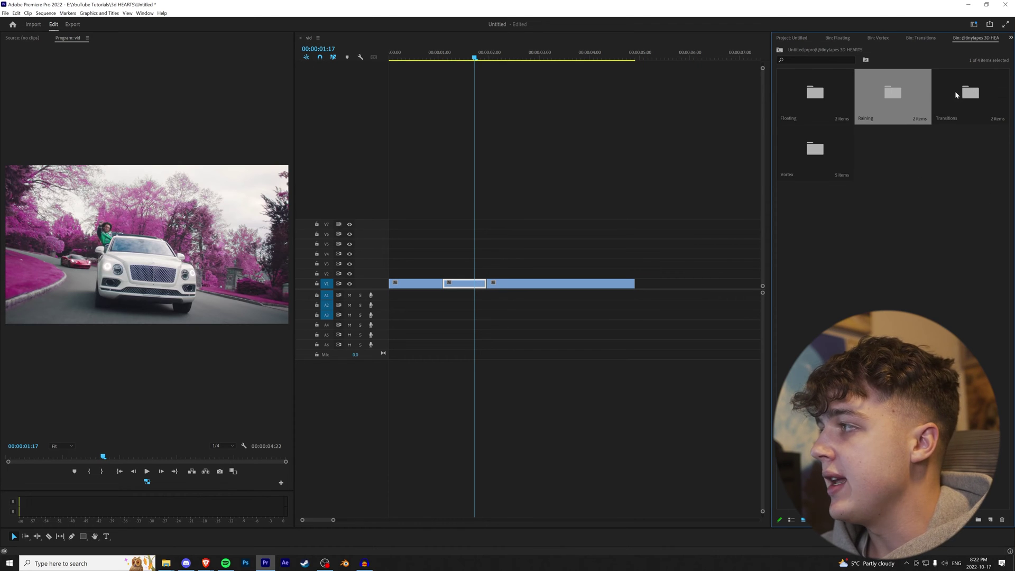
pyautogui.click(966, 88)
pyautogui.click(833, 153)
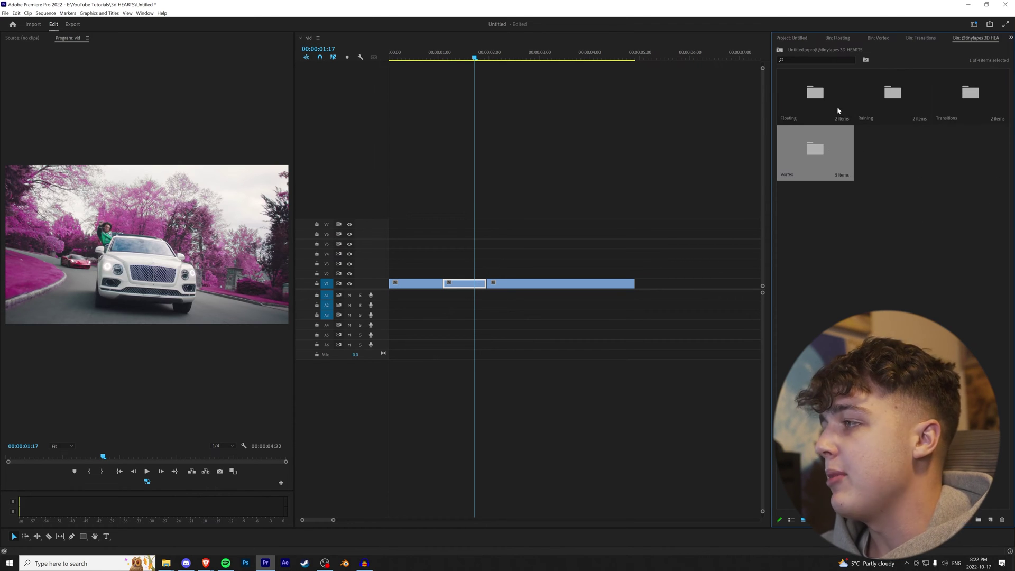
# - Place Hearts Vortex 5.mov from the Vortex bin on track V2 at the start of the sequence
pyautogui.doubleClick(814, 149)
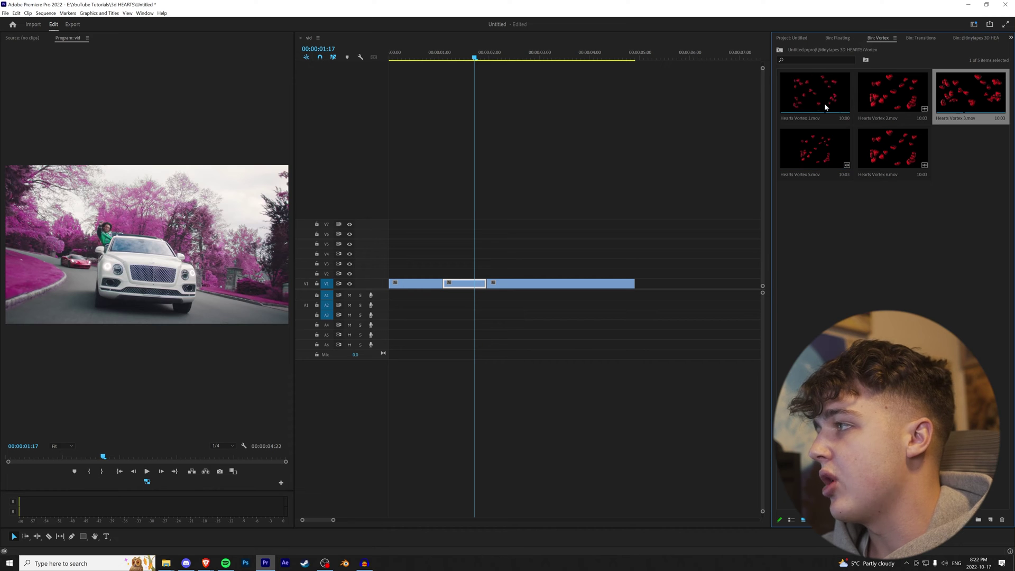
pyautogui.click(963, 168)
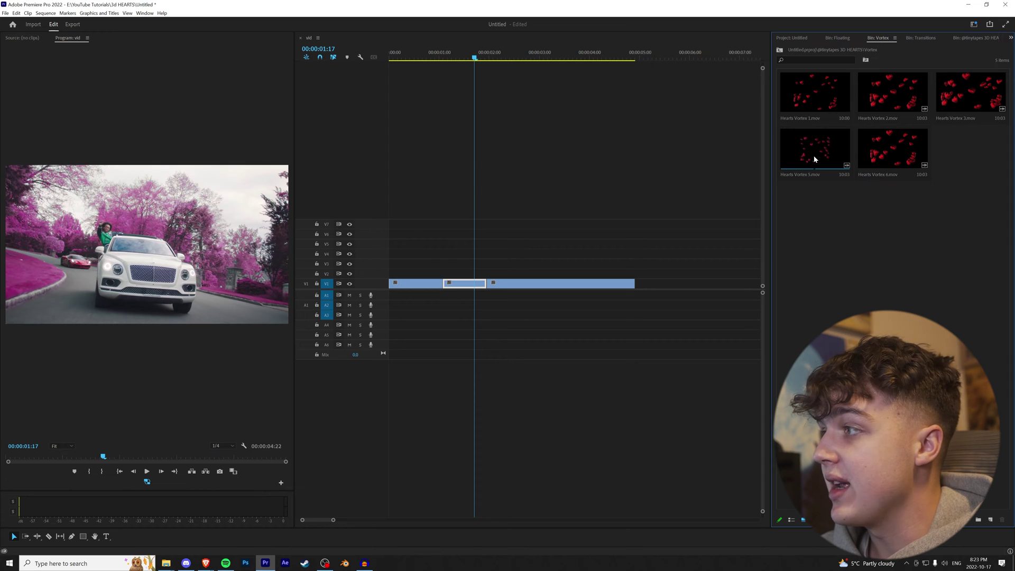
pyautogui.moveTo(802, 155); pyautogui.dragTo(394, 273)
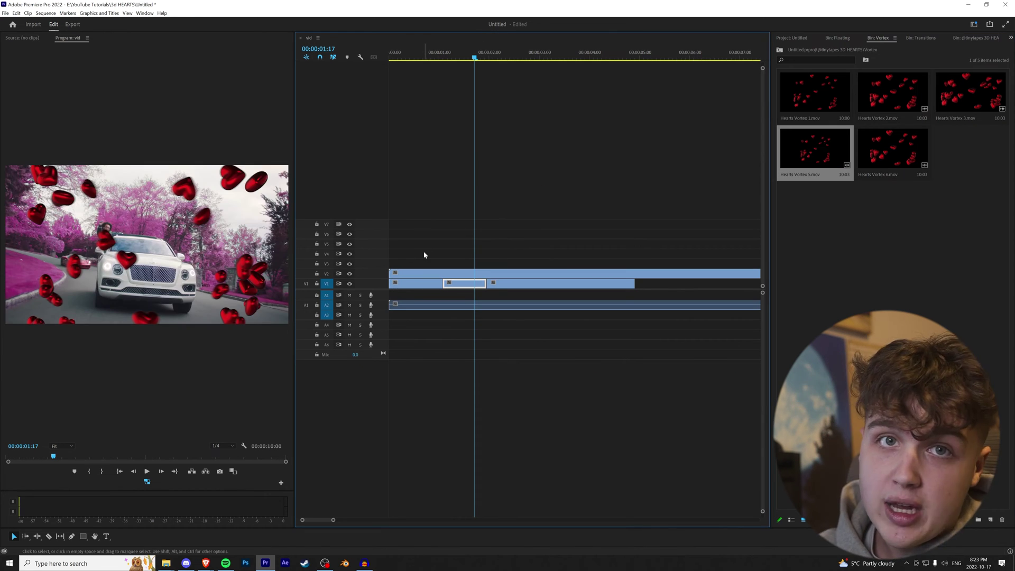
pyautogui.moveTo(476, 57); pyautogui.dragTo(414, 57)
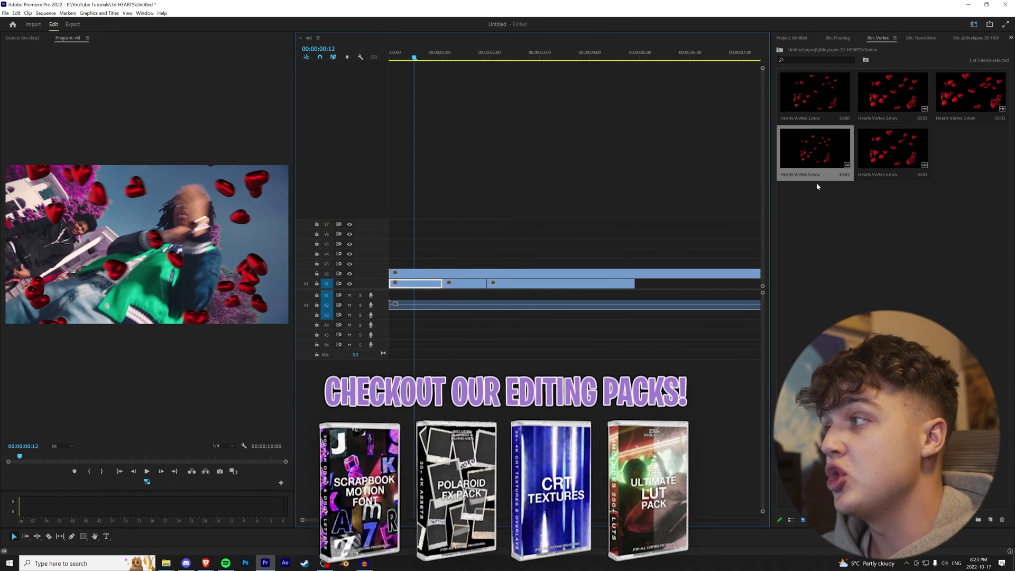
# - Set the scale of the Hearts Vortex 5 clip on V2 to 88
pyautogui.click(1011, 38)
pyautogui.click(972, 94)
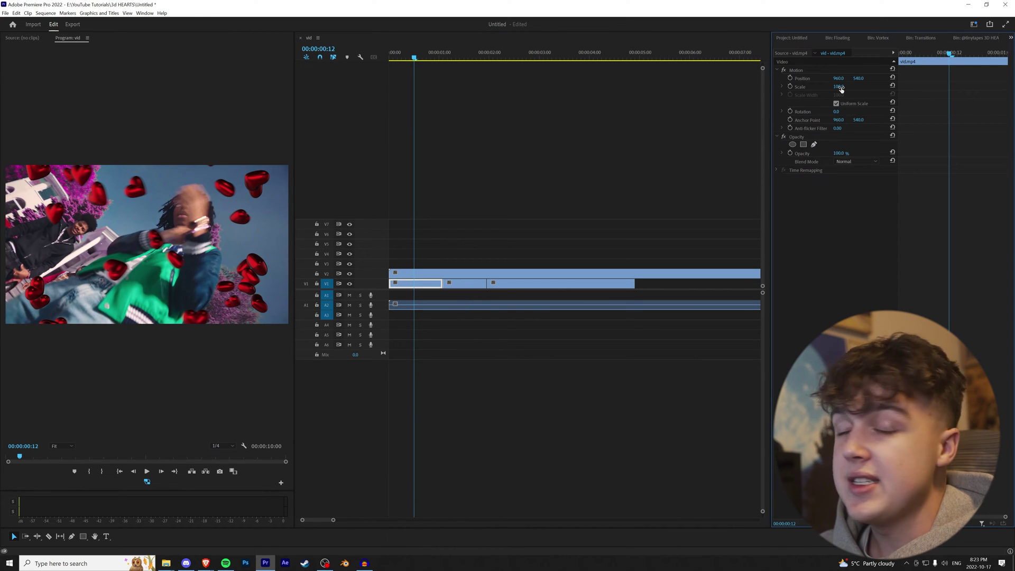
pyautogui.click(439, 275)
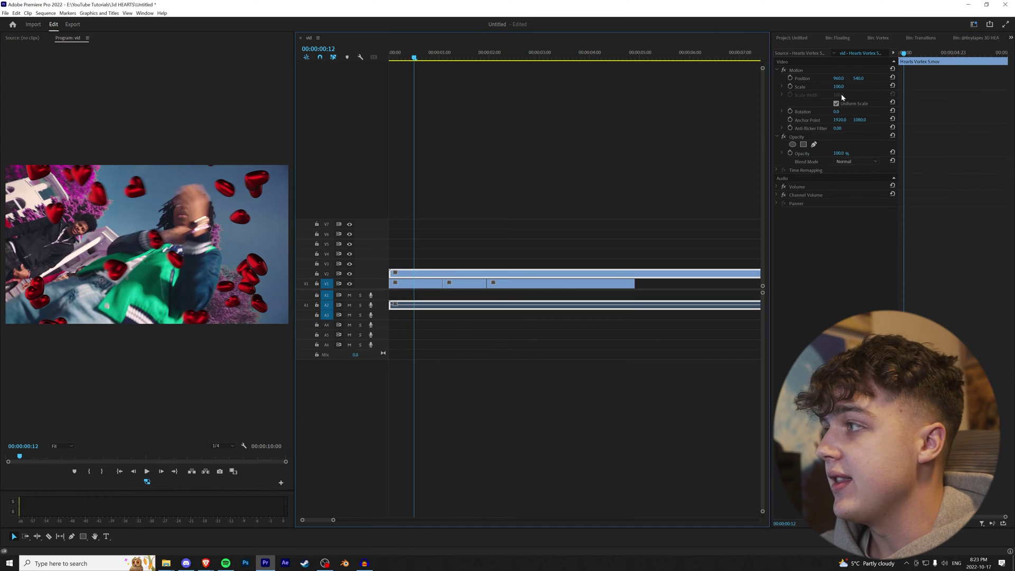
pyautogui.moveTo(838, 86); pyautogui.dragTo(820, 87)
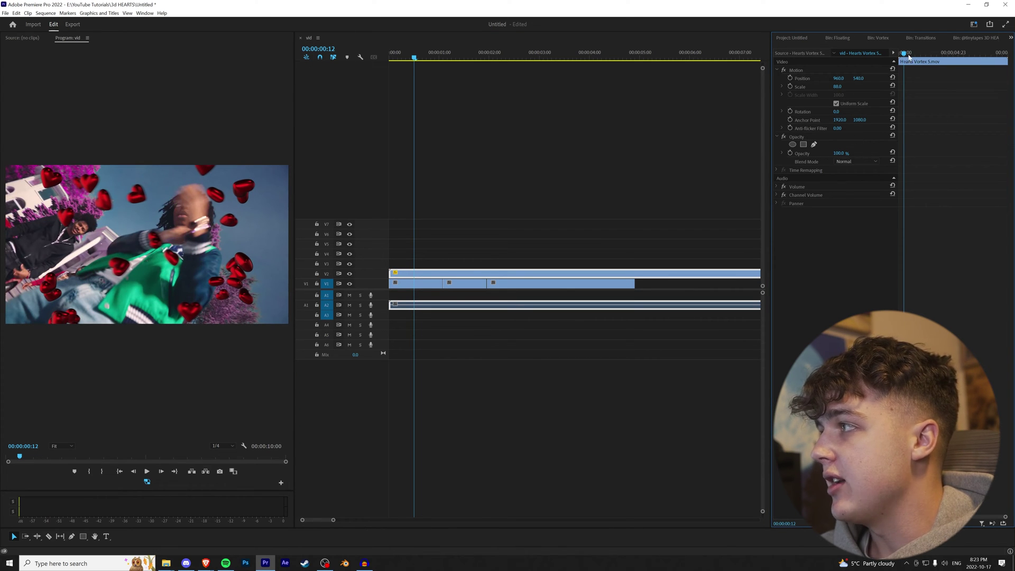
# - Start position, scale and rotation keyframes at the beginning of the V2 hearts clip and set its rotation to 21°
pyautogui.moveTo(912, 53); pyautogui.dragTo(796, 79)
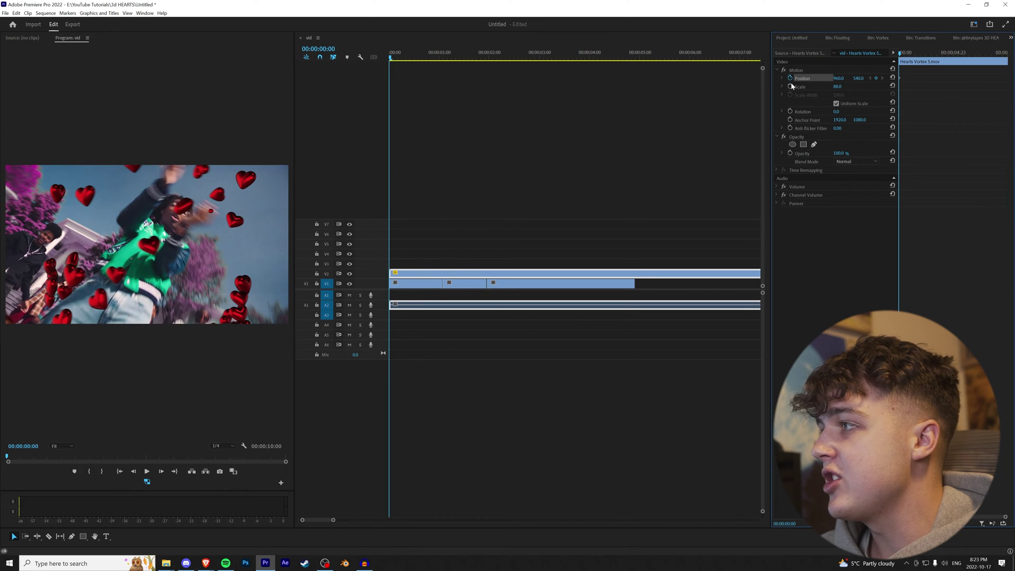
pyautogui.click(790, 111)
pyautogui.moveTo(836, 111); pyautogui.dragTo(851, 111)
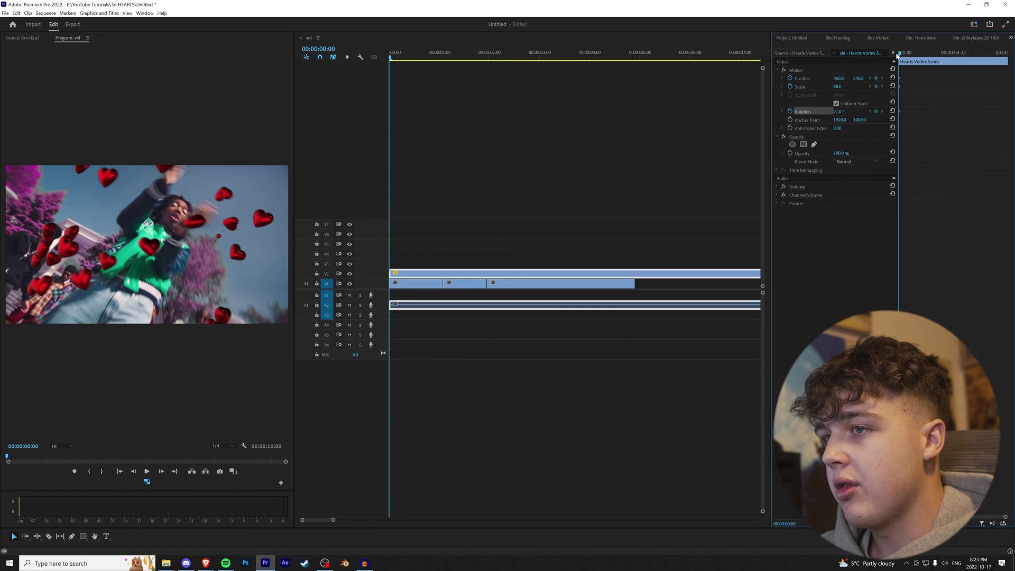
# - Keyframe the V2 hearts clip's scale to 106.2 at frame 7 and 91.9 at frame 21, moving its position to 1308.0, 563.5 by 00:00:01:01
pyautogui.press('space')
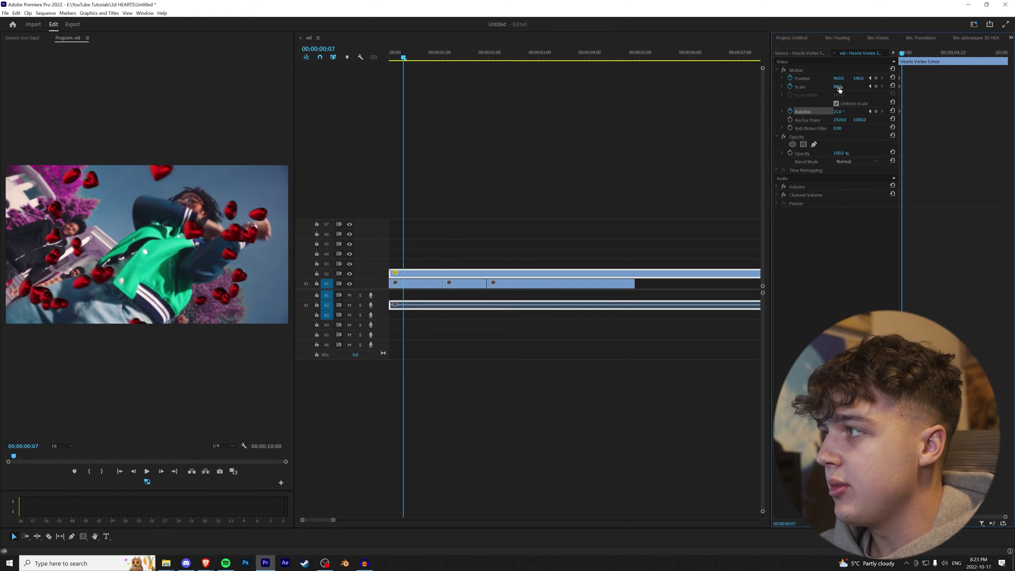
pyautogui.moveTo(838, 86); pyautogui.dragTo(864, 78)
pyautogui.moveTo(902, 53); pyautogui.dragTo(910, 55)
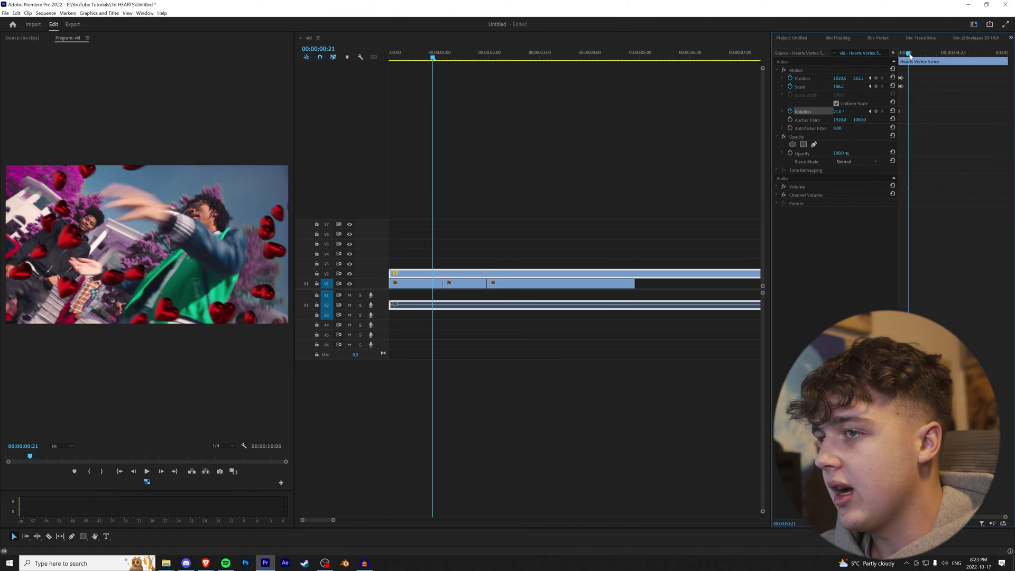
pyautogui.moveTo(844, 87); pyautogui.dragTo(933, 78)
pyautogui.moveTo(838, 87); pyautogui.dragTo(849, 79)
pyautogui.click(882, 78)
# - Split the V2 hearts clip at the end of the first video clip and delete the remainder
pyautogui.press('c')
pyautogui.click(444, 275)
pyautogui.press('v')
pyautogui.click(451, 274)
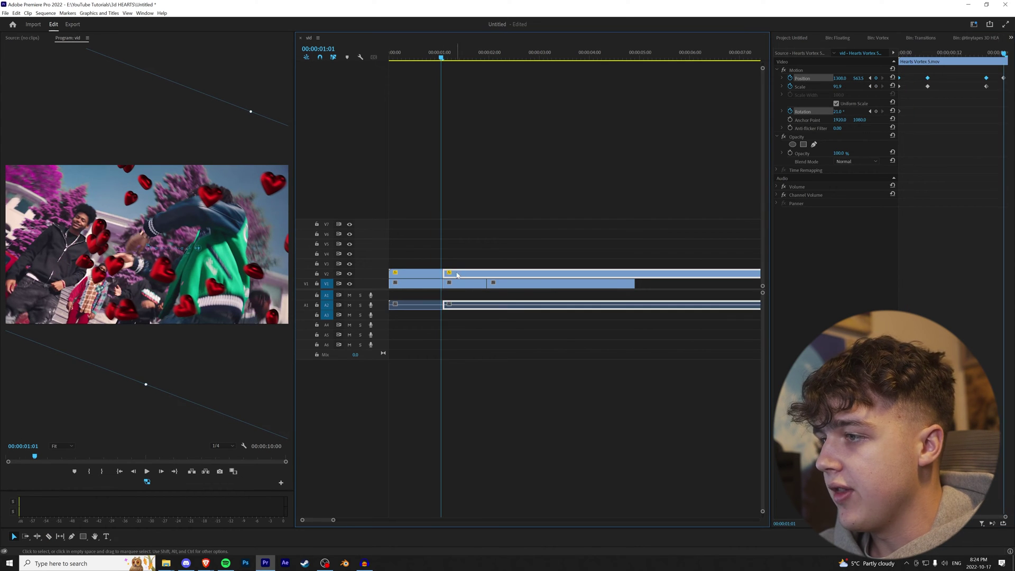
pyautogui.press('Delete')
# - Play the opening shot from the start to check the animated hearts overlay
pyautogui.moveTo(410, 52); pyautogui.dragTo(389, 53)
pyautogui.press('space')
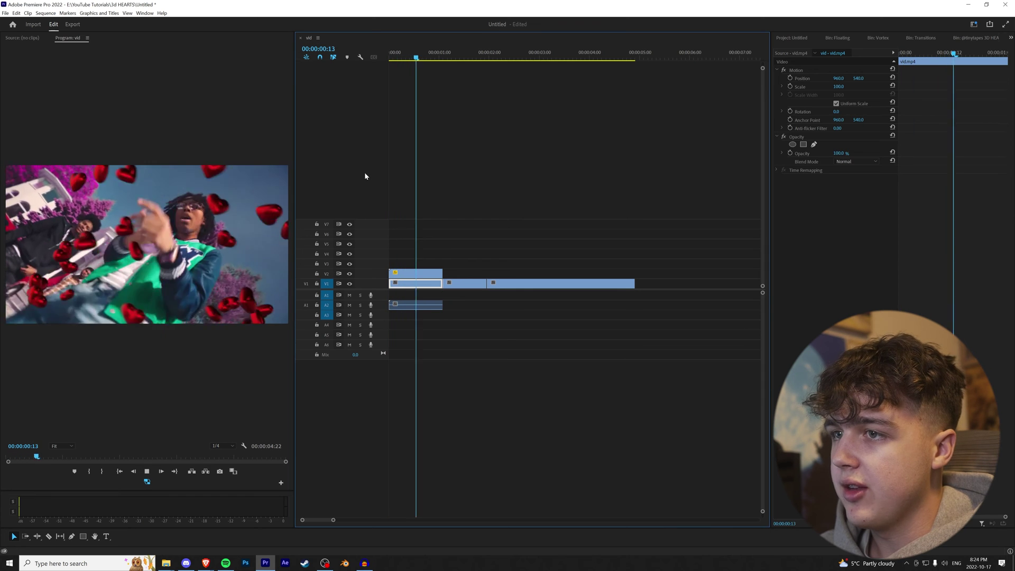
pyautogui.press('Home')
pyautogui.press('space')
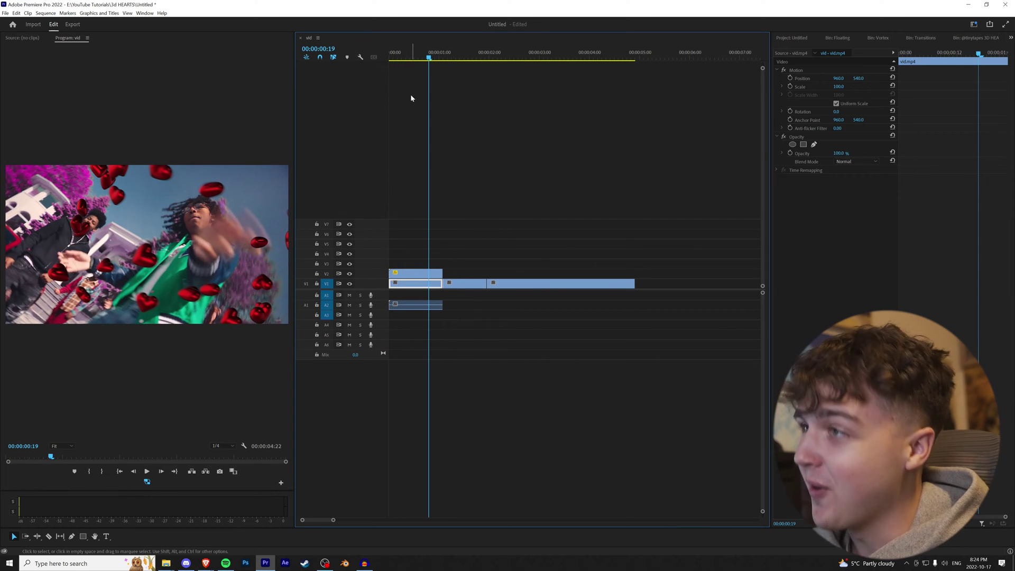
pyautogui.press('Home')
pyautogui.press('space')
pyautogui.press('space')
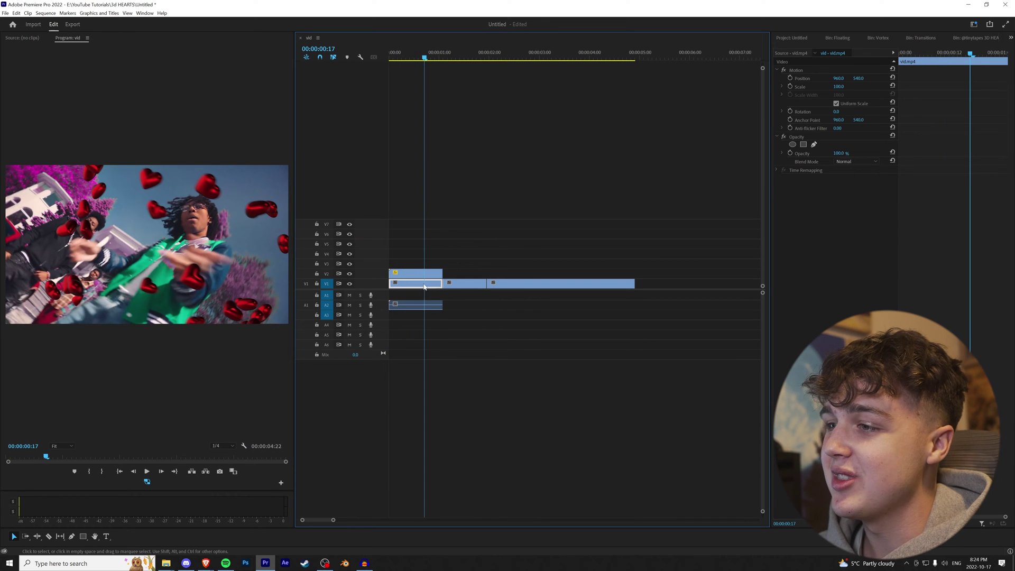
# - Place Hearts Vortex 3.mov from the Vortex bin on track V3 at the start of the sequence
pyautogui.click(429, 309)
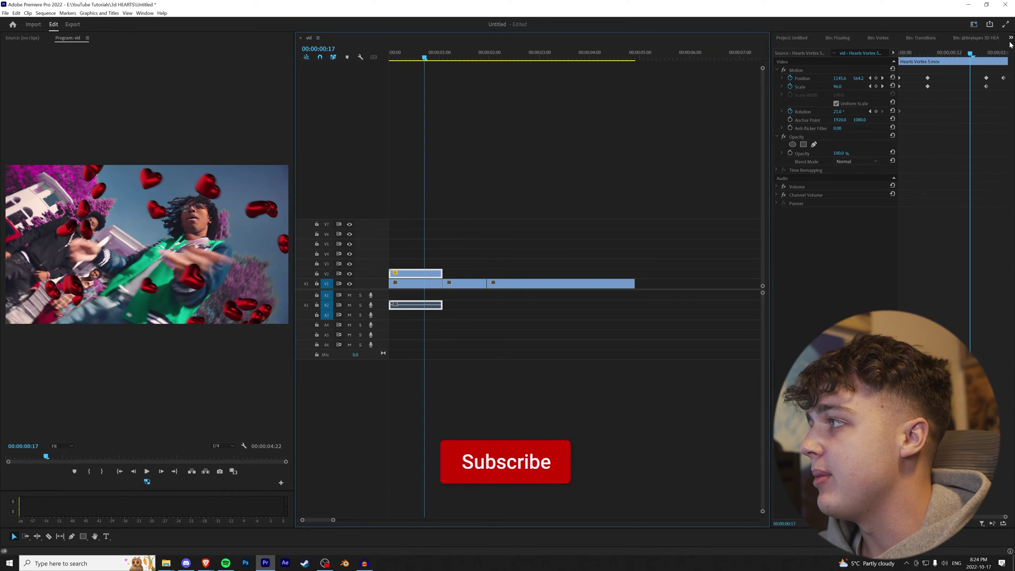
pyautogui.click(976, 38)
pyautogui.doubleClick(822, 157)
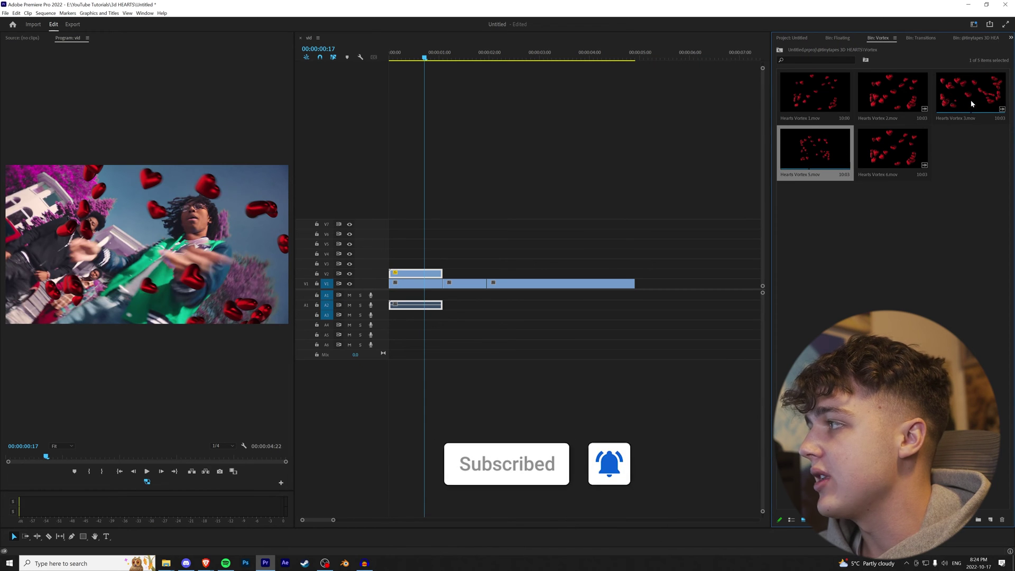
pyautogui.moveTo(969, 99); pyautogui.dragTo(443, 266)
# - Cut the V3 hearts clip at the end of the first video clip, delete the excess and return to the sequence start
pyautogui.press('c')
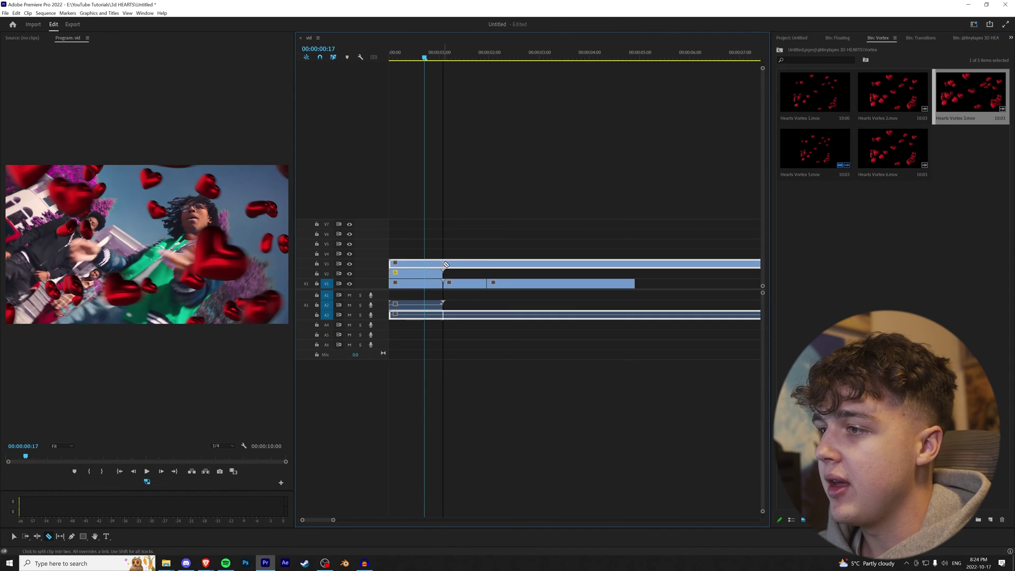
pyautogui.click(443, 265)
pyautogui.press('v')
pyautogui.click(452, 264)
pyautogui.press('Delete')
pyautogui.click(390, 58)
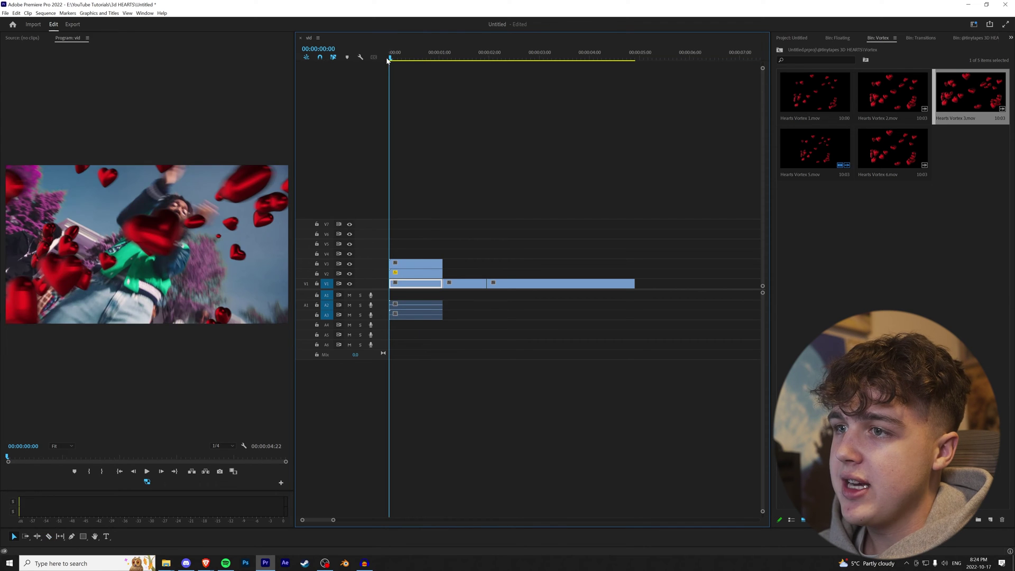
# - Disable and re-enable the V3 hearts clip to compare the shot with and without the second layer
pyautogui.click(398, 263)
pyautogui.moveTo(400, 55); pyautogui.dragTo(428, 75)
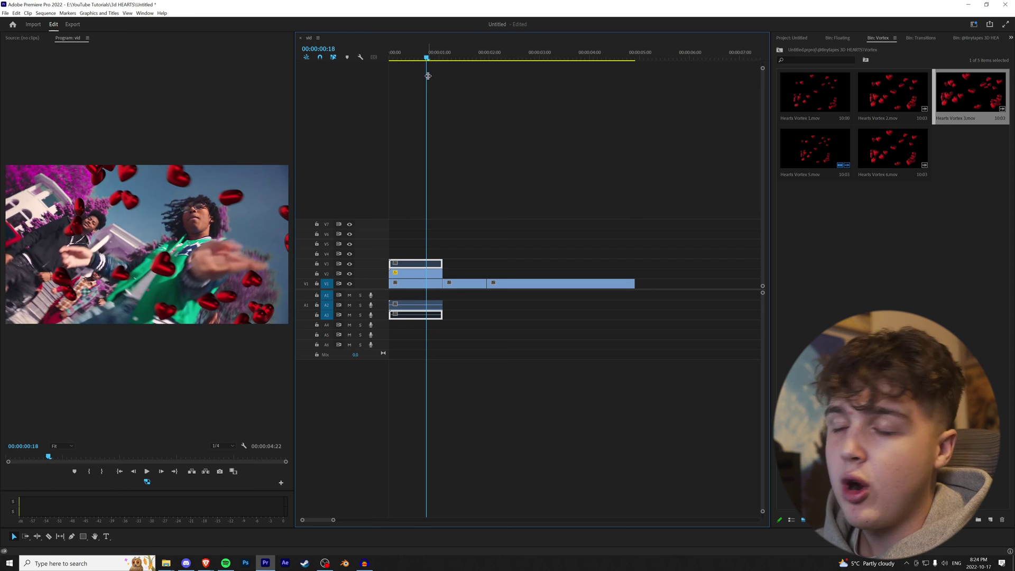
pyautogui.hotkey('shift', 'e')
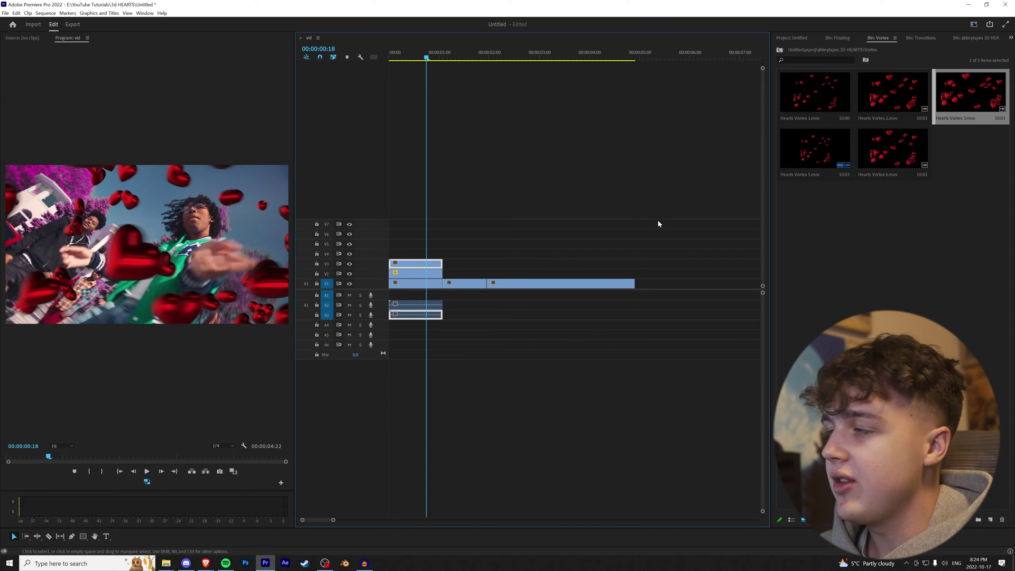
pyautogui.moveTo(413, 57); pyautogui.dragTo(421, 58)
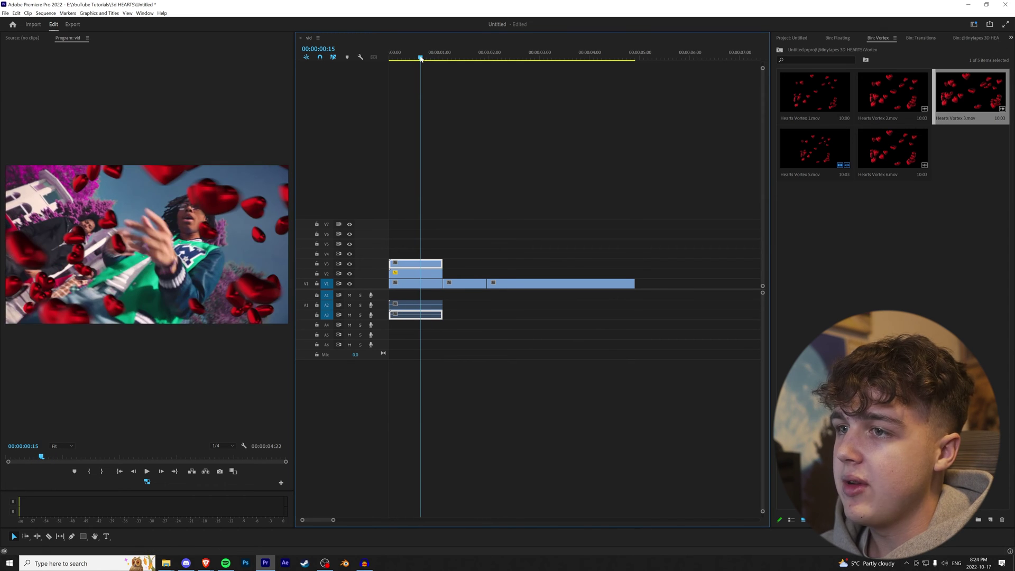
# - Enlarge the Hearts Vortex 3 clip on V3 to a scale of about 145
pyautogui.click(1011, 38)
pyautogui.click(989, 100)
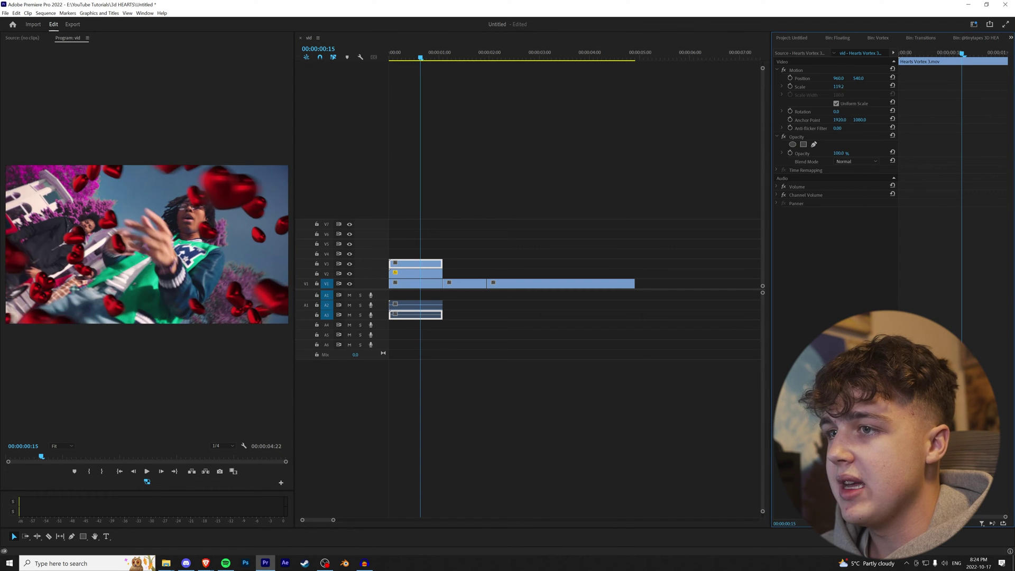
pyautogui.click(426, 56)
pyautogui.moveTo(426, 56); pyautogui.dragTo(427, 57)
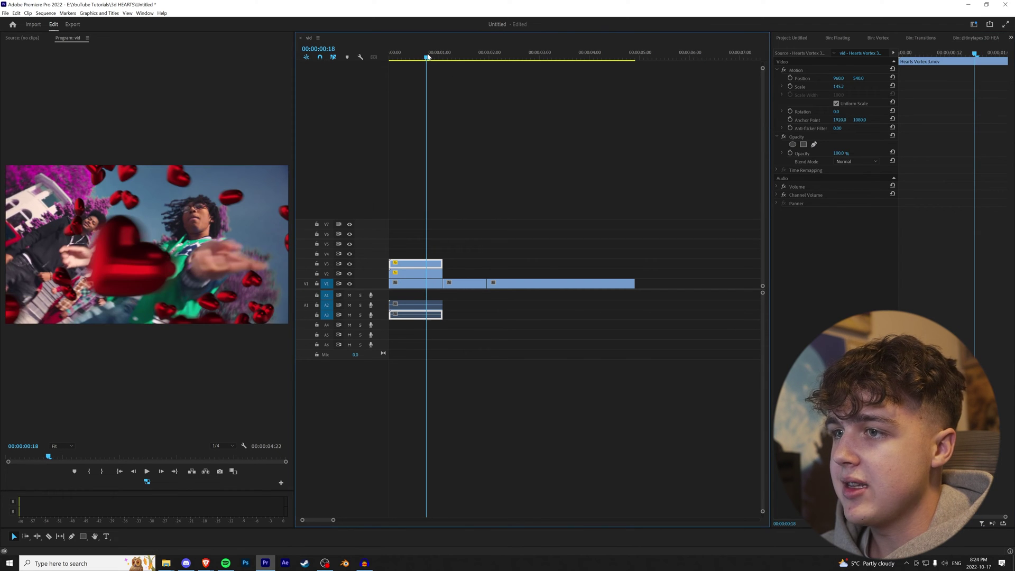
# - Apply the Gaussian Blur effect to the V3 hearts clip and show its effect settings
pyautogui.hotkey('shift', '7')
pyautogui.write('blur')
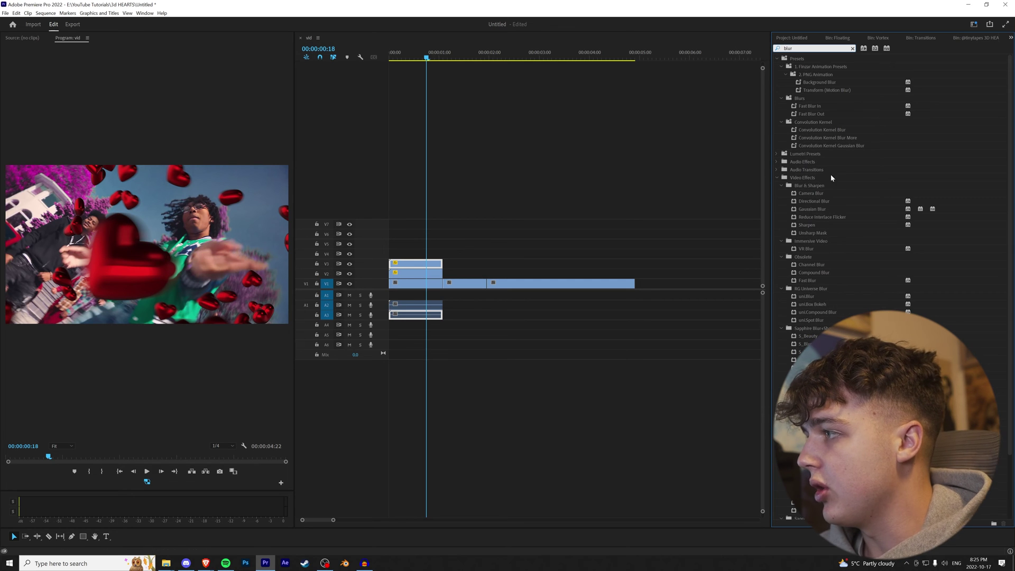
pyautogui.moveTo(812, 209); pyautogui.dragTo(417, 263)
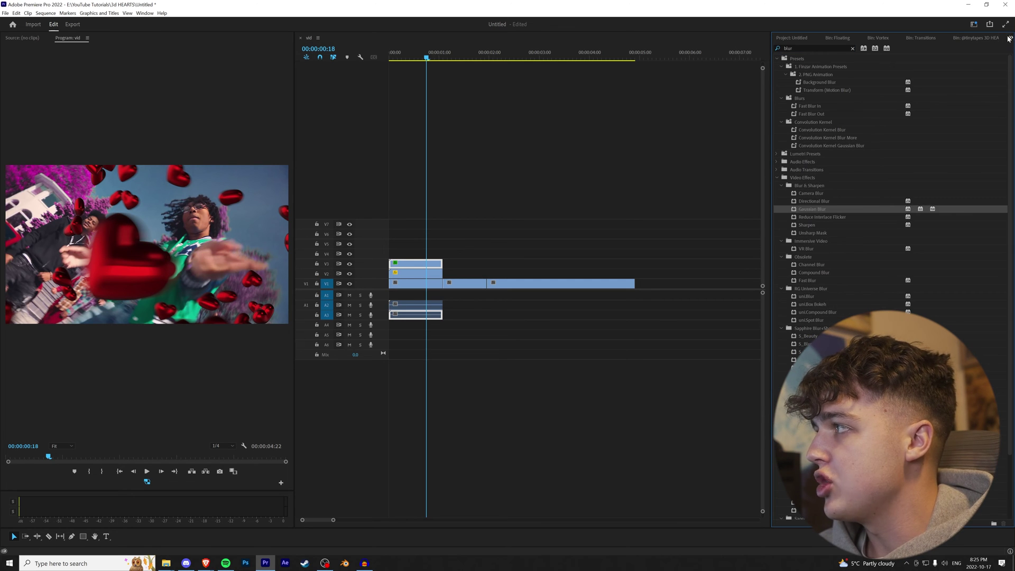
pyautogui.hotkey('shift', '5')
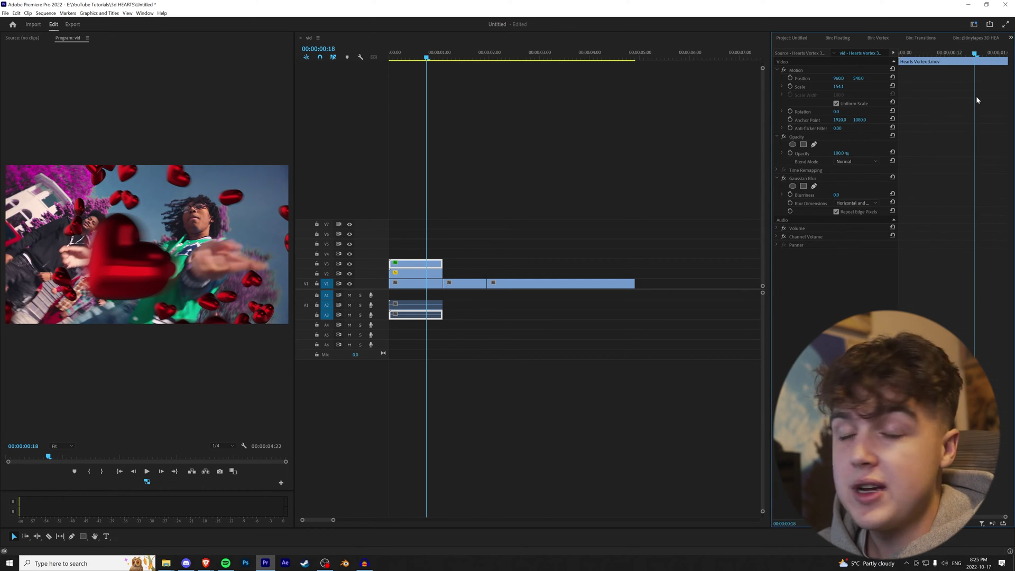
# - Set the V3 hearts clip's Gaussian Blur blurriness to about 27.5 and paste the effect onto the V2 hearts clip
pyautogui.moveTo(836, 195); pyautogui.dragTo(841, 195)
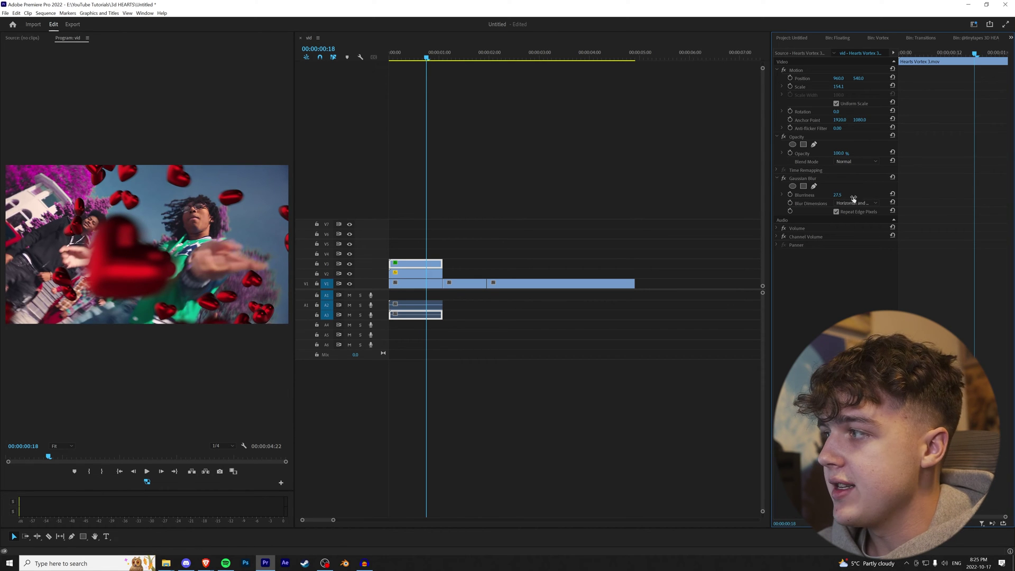
pyautogui.click(427, 53)
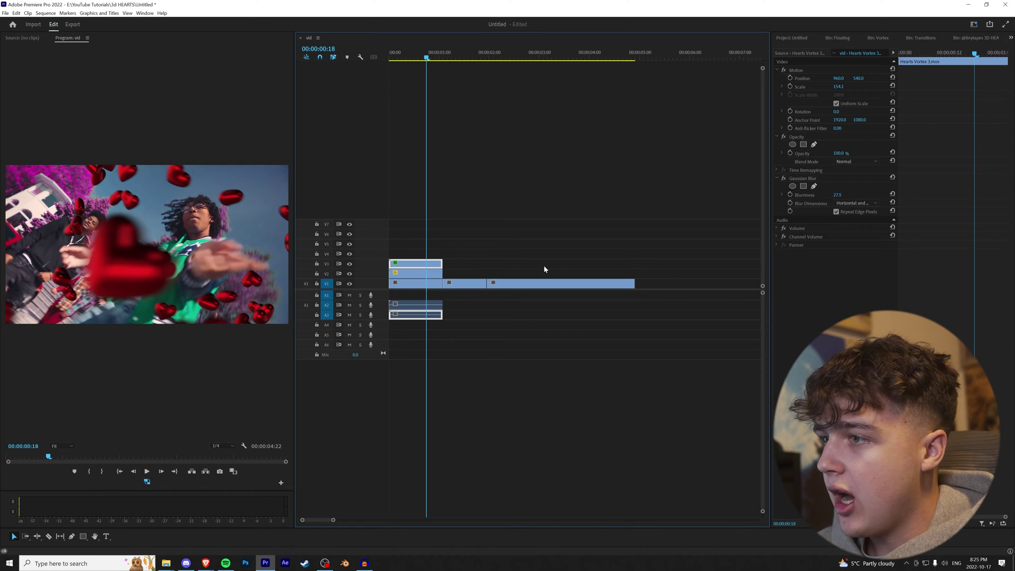
pyautogui.click(427, 273)
pyautogui.hotkey('ctrl', 'alt', 'v')
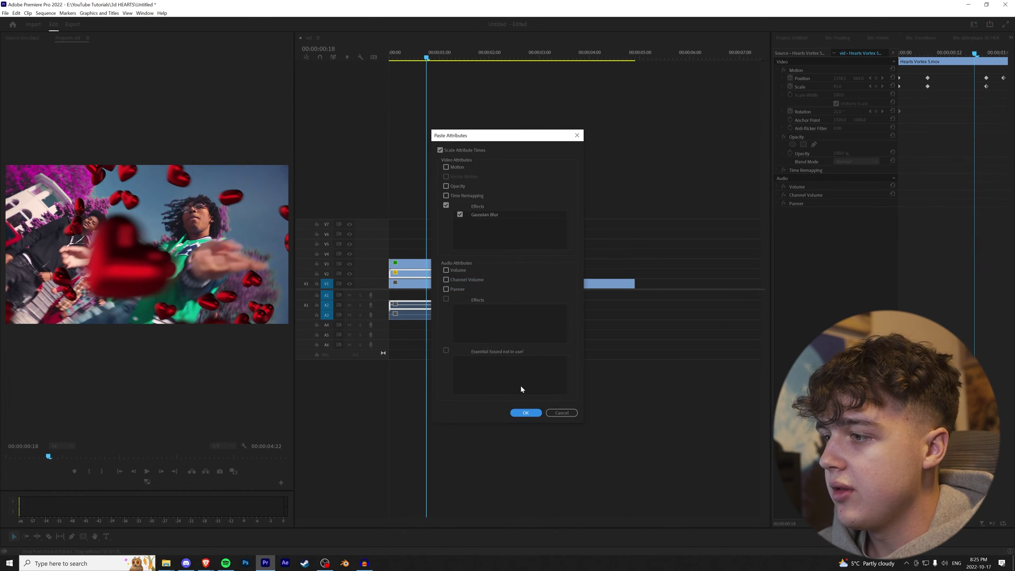
pyautogui.press('Return')
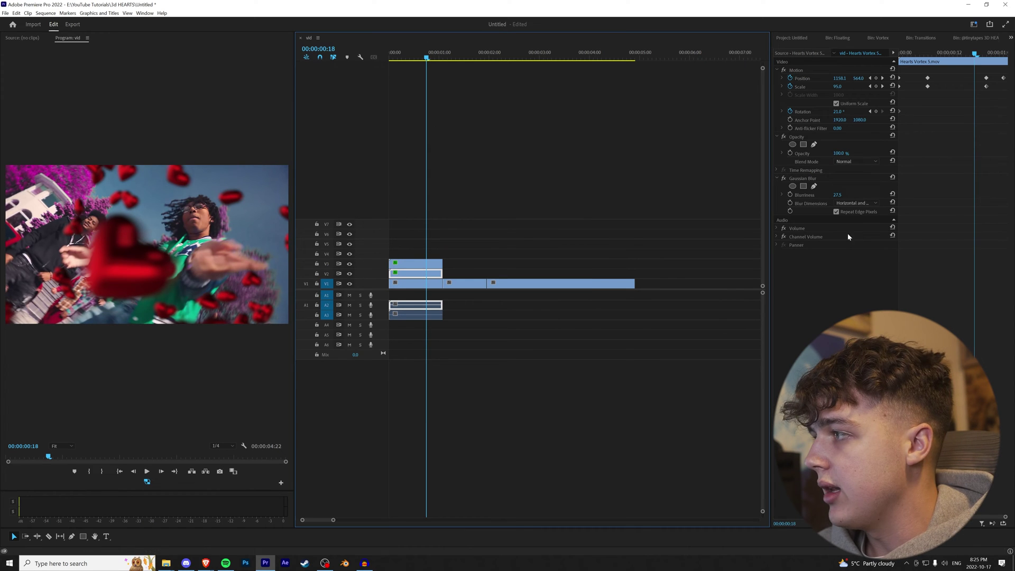
# - Lower the V2 hearts clip's blurriness, toggle its Gaussian Blur to compare, and return to the sequence start
pyautogui.click(835, 194)
pyautogui.write('12')
pyautogui.press('Return')
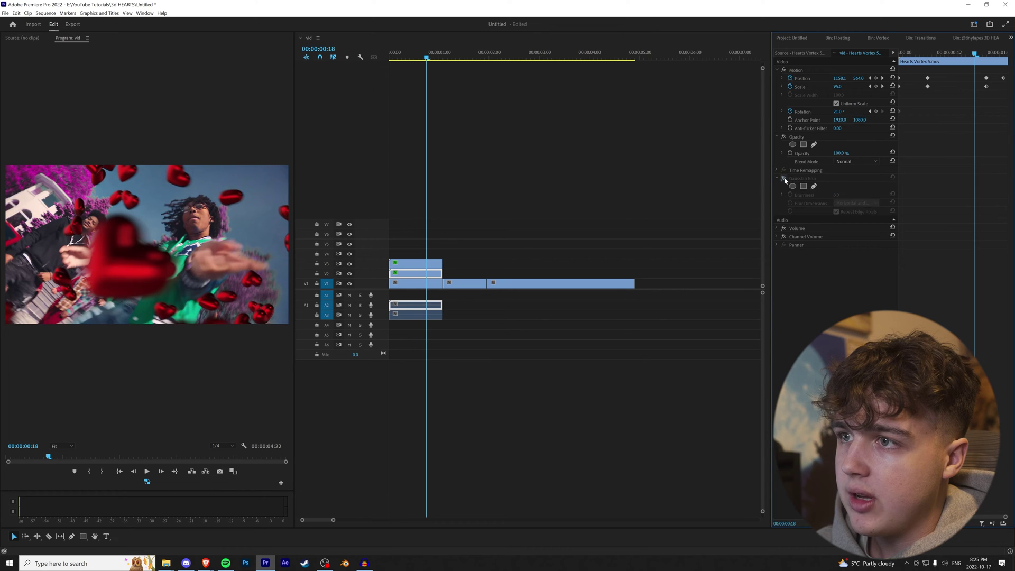
pyautogui.click(784, 179)
pyautogui.moveTo(427, 53); pyautogui.dragTo(376, 52)
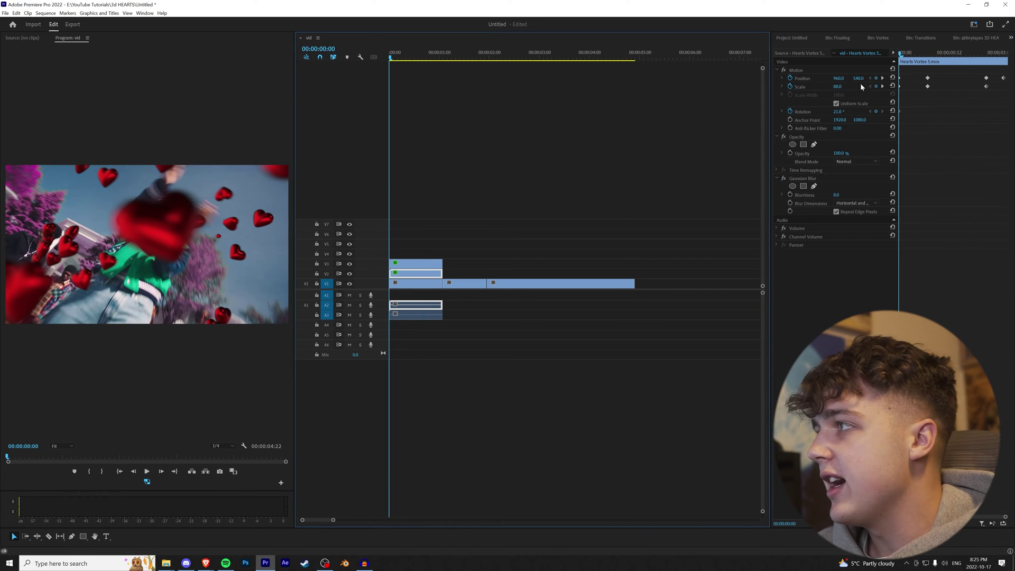
# - Search the effects for glow, apply S_Glow to the hearts clips on V2 and V3, and scrub to the end of the first shot
pyautogui.click(1009, 37)
pyautogui.click(964, 113)
pyautogui.moveTo(801, 48); pyautogui.dragTo(753, 52)
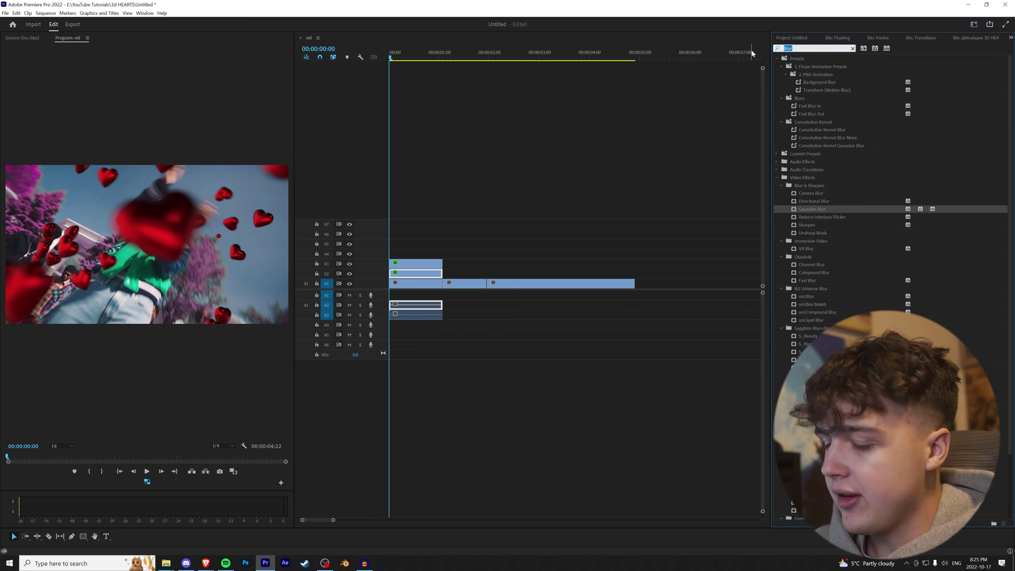
pyautogui.write('glow')
pyautogui.click(813, 212)
pyautogui.moveTo(425, 276); pyautogui.dragTo(426, 278)
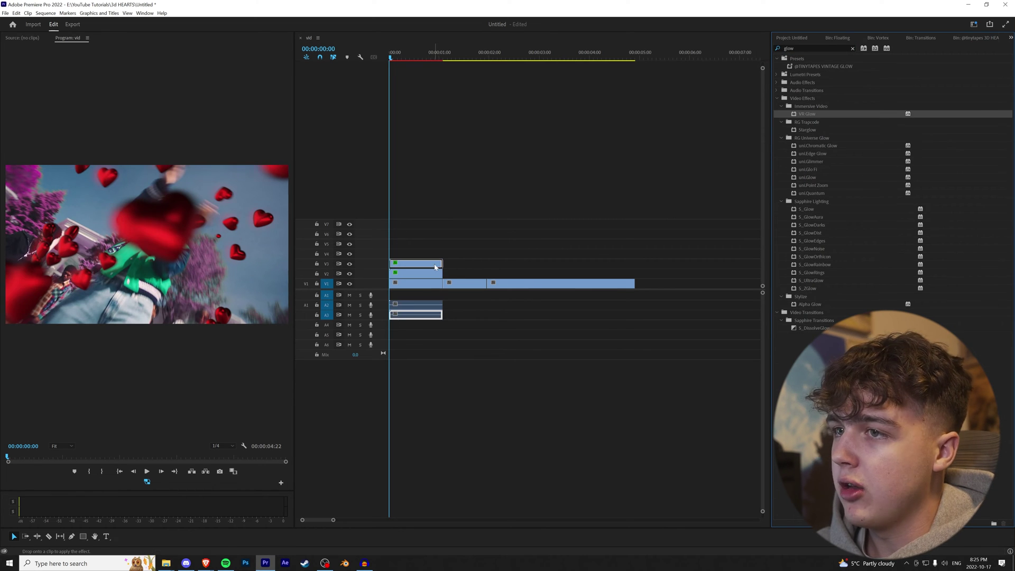
pyautogui.click(435, 267)
pyautogui.moveTo(392, 57); pyautogui.dragTo(434, 60)
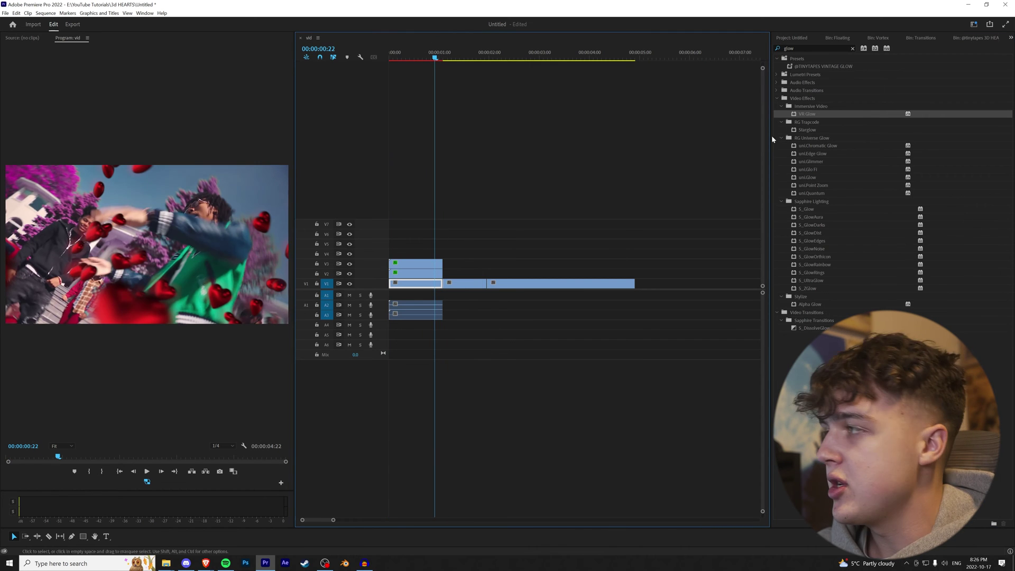
# - Place Transition 1.mov from the Transitions bin on V4 over the cut between the first and second video clips
pyautogui.click(1011, 38)
pyautogui.click(980, 83)
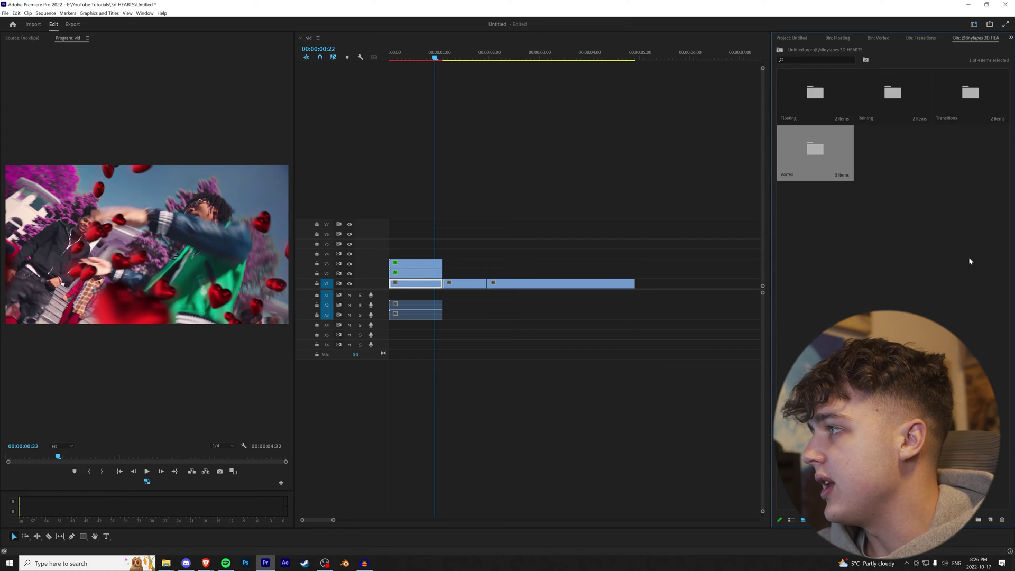
pyautogui.doubleClick(961, 99)
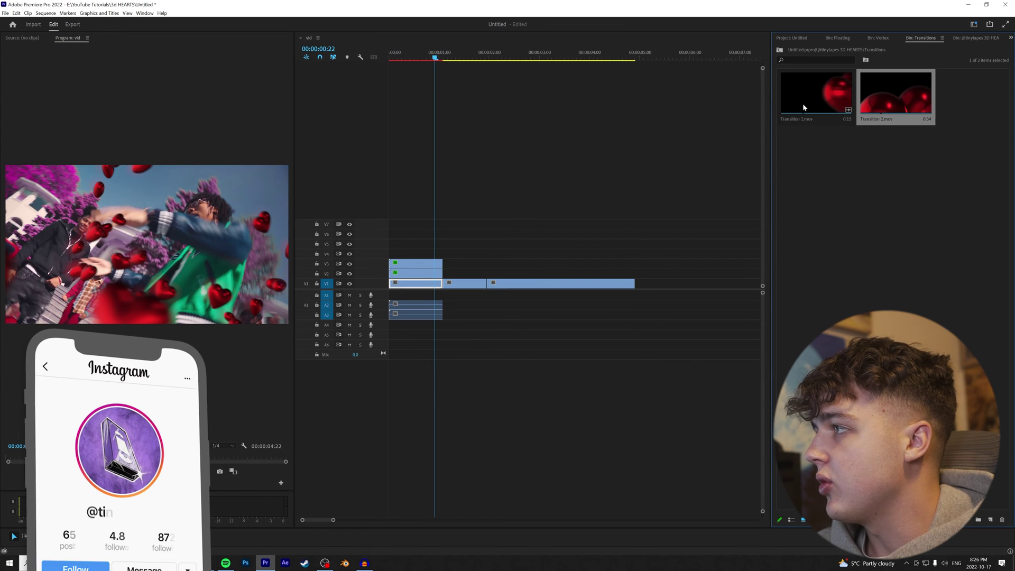
pyautogui.moveTo(828, 110); pyautogui.dragTo(426, 257)
pyautogui.scroll(1, 453, 271)
pyautogui.press('s')
pyautogui.scroll(-2, 449, 212)
# - Play the hearts transition across the first cut repeatedly to check its timing
pyautogui.press('space')
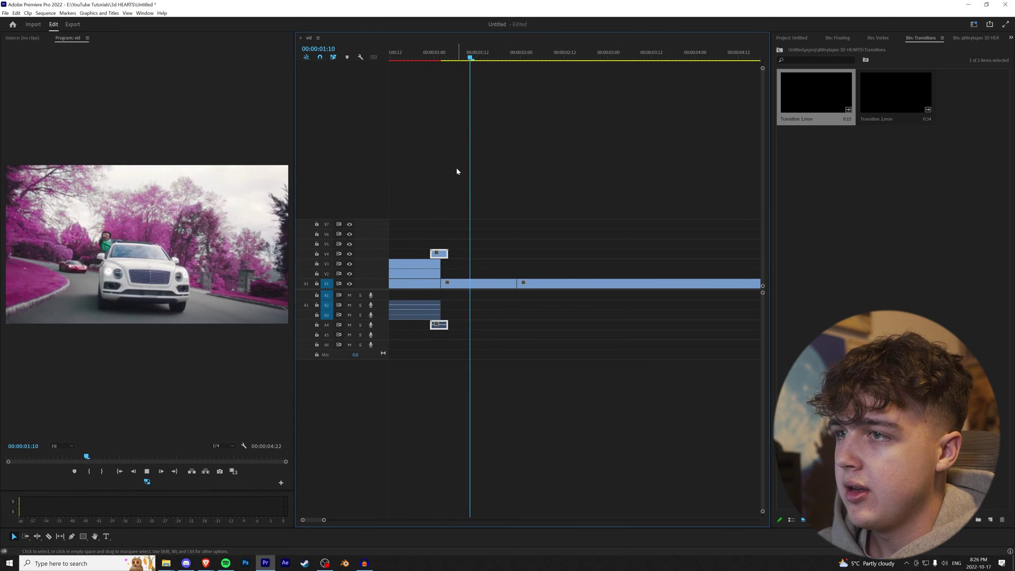
pyautogui.press('space')
pyautogui.click(418, 54)
pyautogui.press('space')
pyautogui.click(417, 53)
pyautogui.press('space')
pyautogui.press('space')
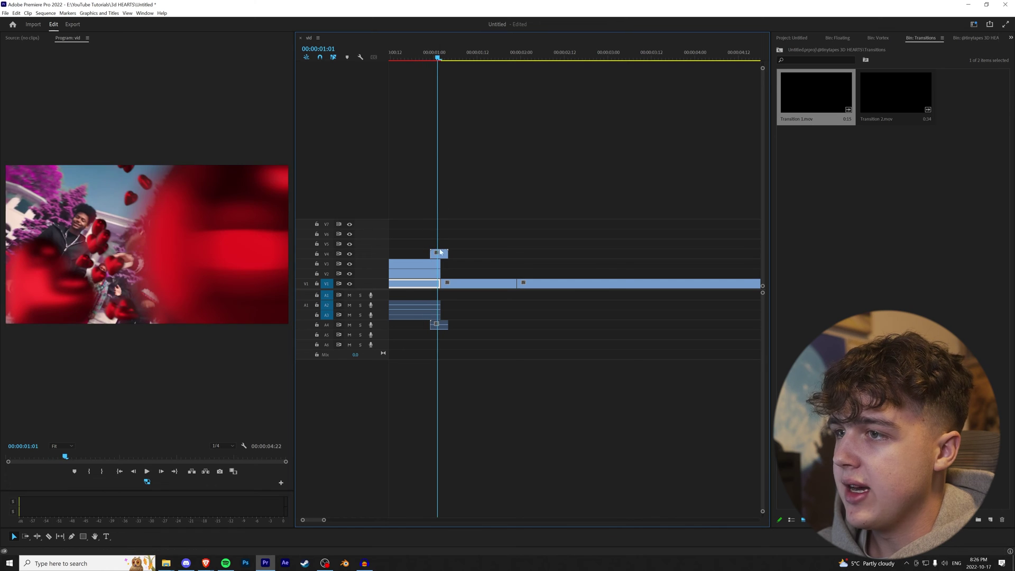
# - Paste the Gaussian Blur effect onto the Transition 1 clip and show its effect settings
pyautogui.hotkey('ctrl', 'alt', 'v')
pyautogui.click(525, 413)
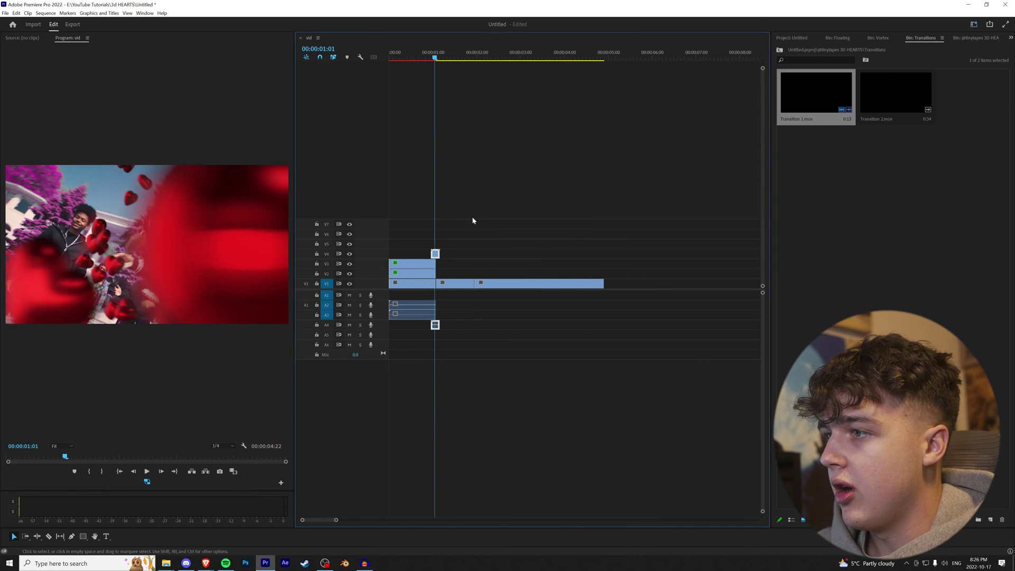
pyautogui.click(1011, 37)
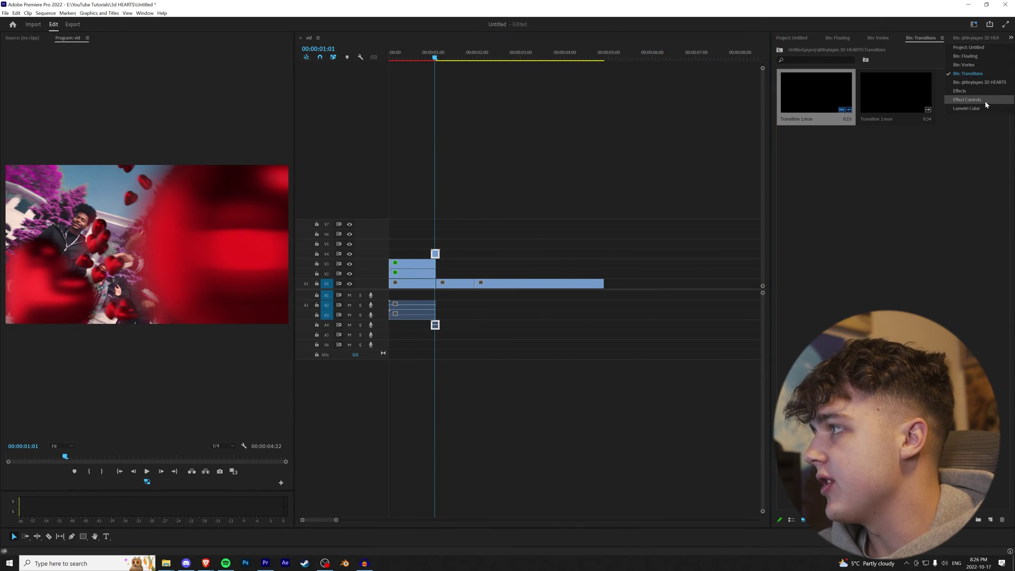
pyautogui.click(972, 102)
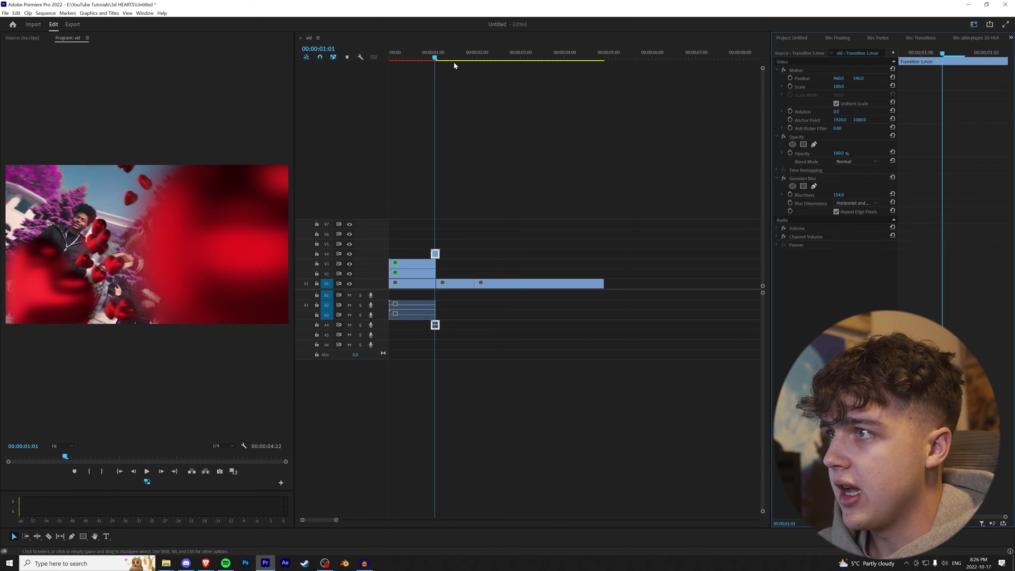
# - Place Hearts Floating Up 2.mov from the Floating bin on V4 beyond the end of the video clips
pyautogui.moveTo(450, 57)
pyautogui.mouseDown()
pyautogui.moveTo(426, 55)
pyautogui.moveTo(460, 58)
pyautogui.mouseUp()
pyautogui.click(1010, 38)
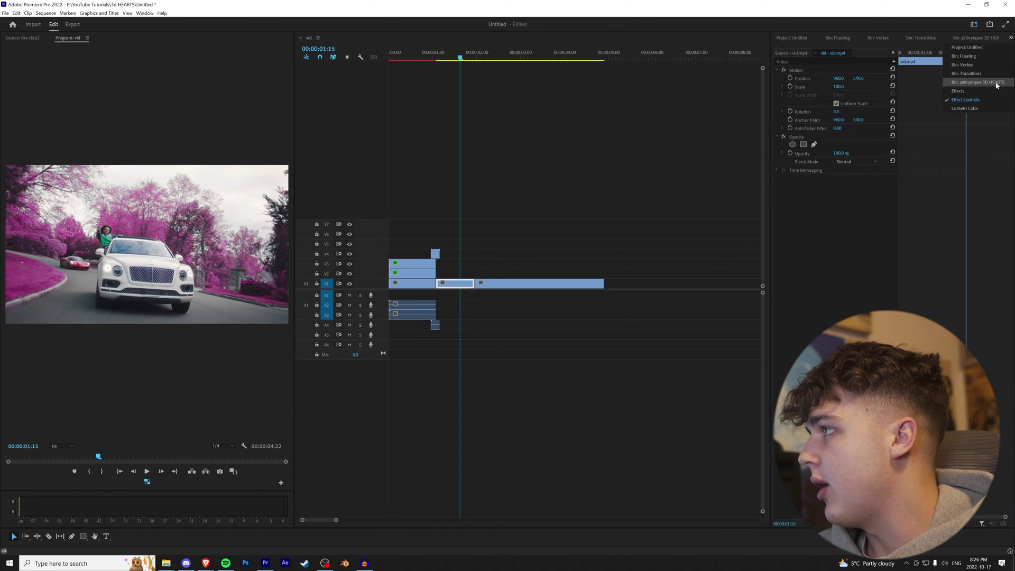
pyautogui.click(978, 82)
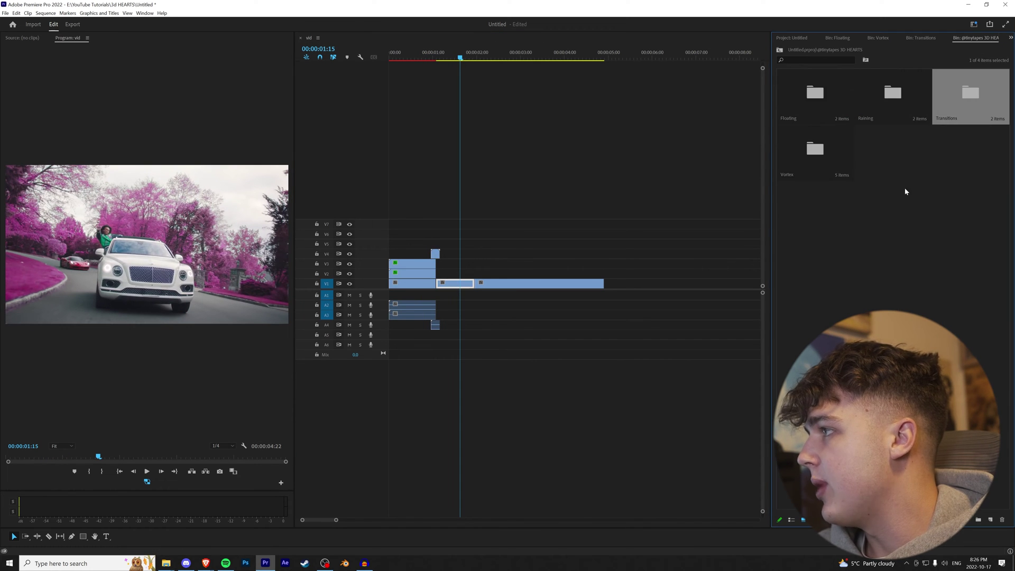
pyautogui.doubleClick(851, 93)
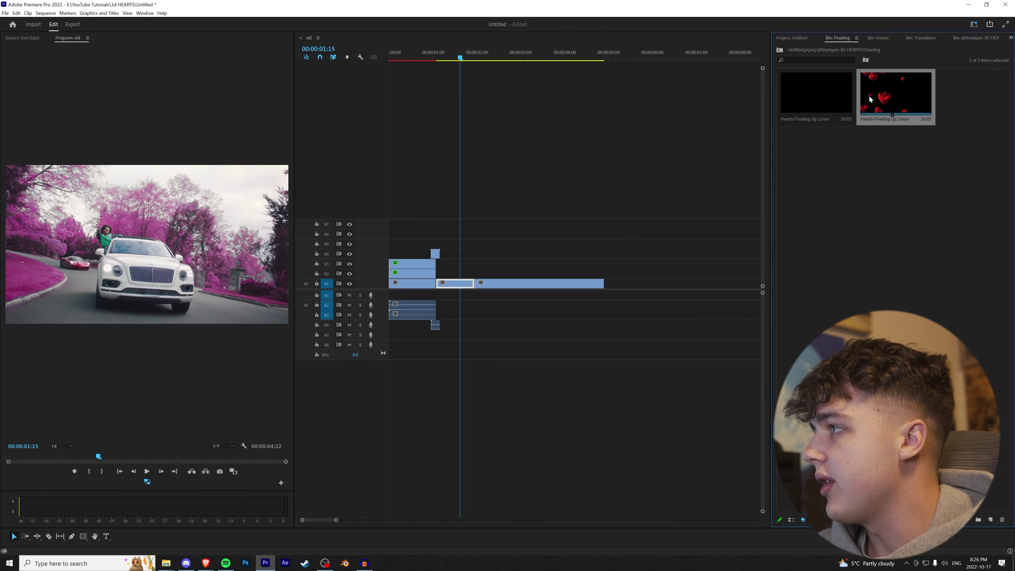
pyautogui.moveTo(893, 96); pyautogui.dragTo(486, 258)
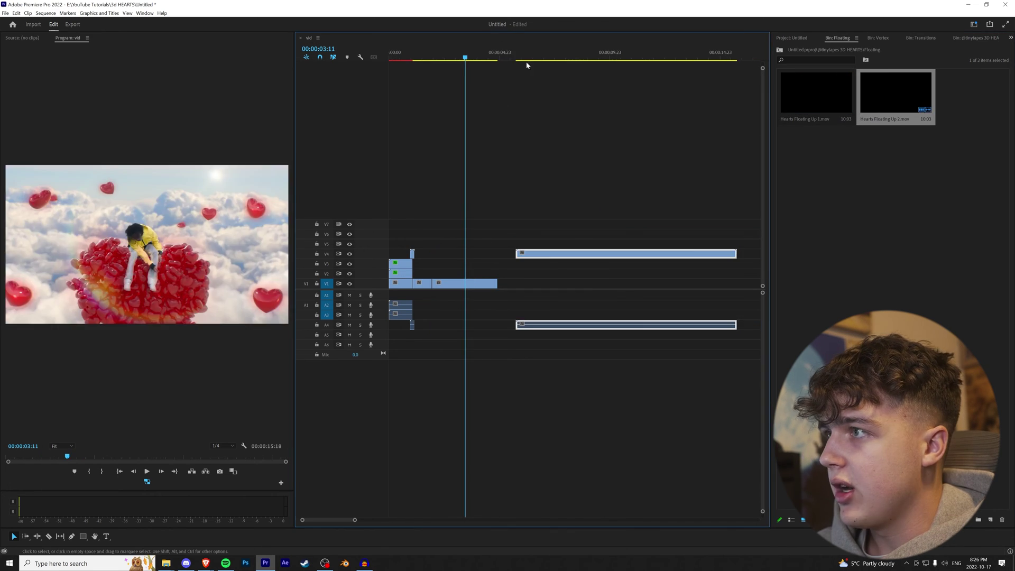
# - Set the scale of the Hearts Floating Up 2 clip to 50, checking it at 00:00:08:20
pyautogui.moveTo(527, 65); pyautogui.dragTo(585, 76)
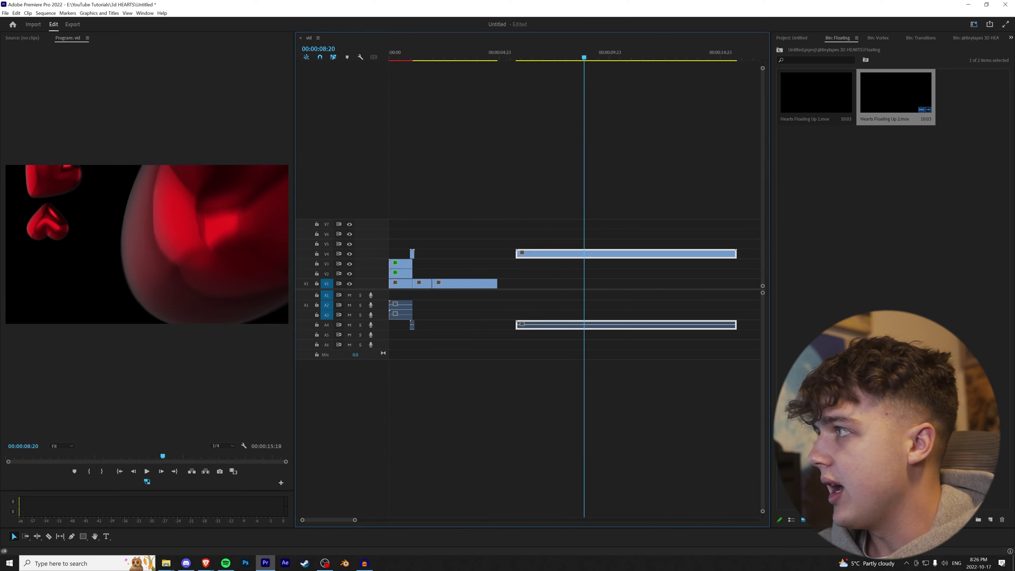
pyautogui.click(1010, 37)
pyautogui.click(974, 100)
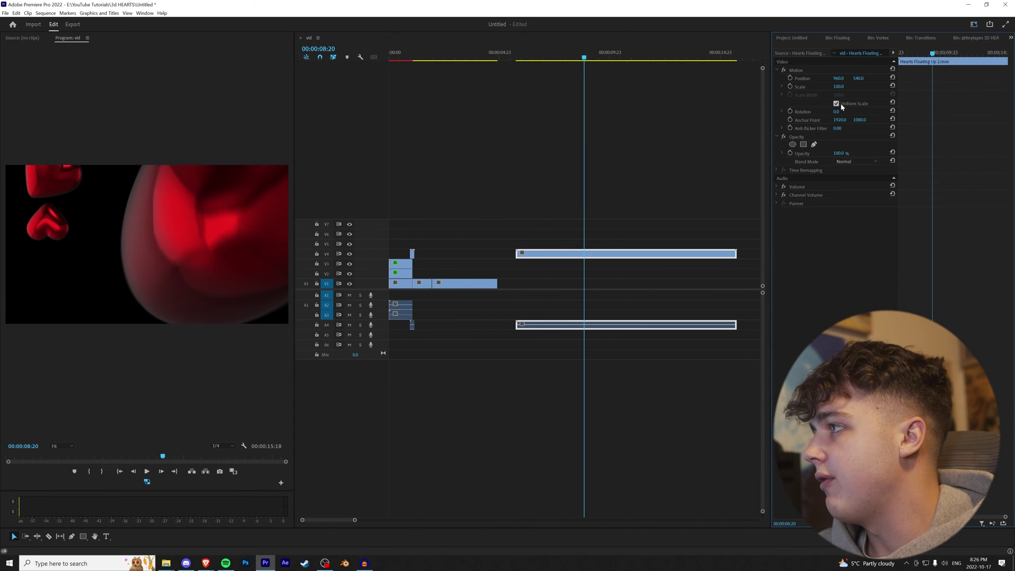
pyautogui.press('Return')
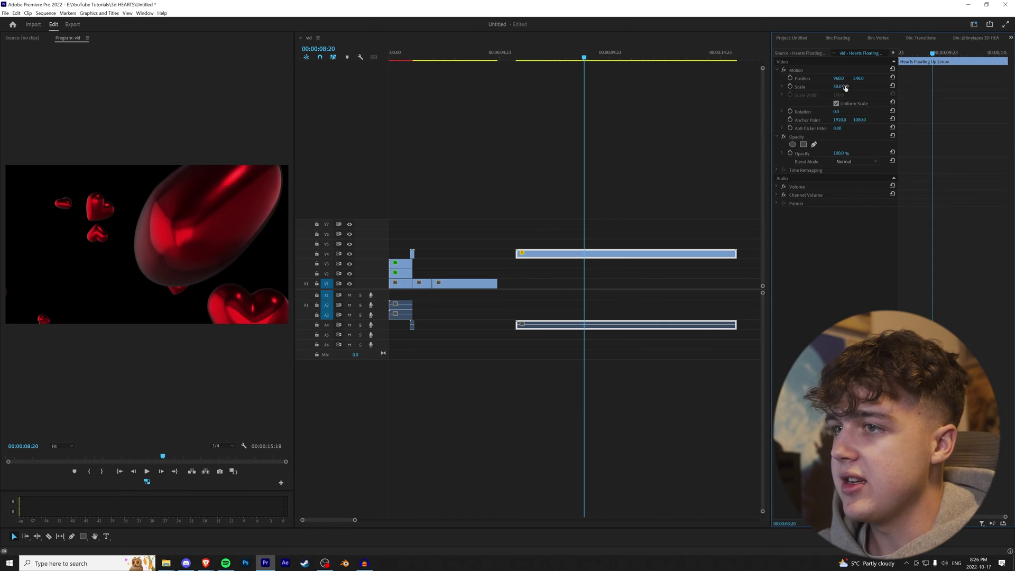
# - Cut out a middle segment of Hearts Floating Up 2 ending at 00:00:08:20 and move it onto V2 above the second video clip
pyautogui.click(556, 57)
pyautogui.press('c')
pyautogui.click(555, 254)
pyautogui.press('v')
pyautogui.moveTo(555, 59); pyautogui.dragTo(585, 66)
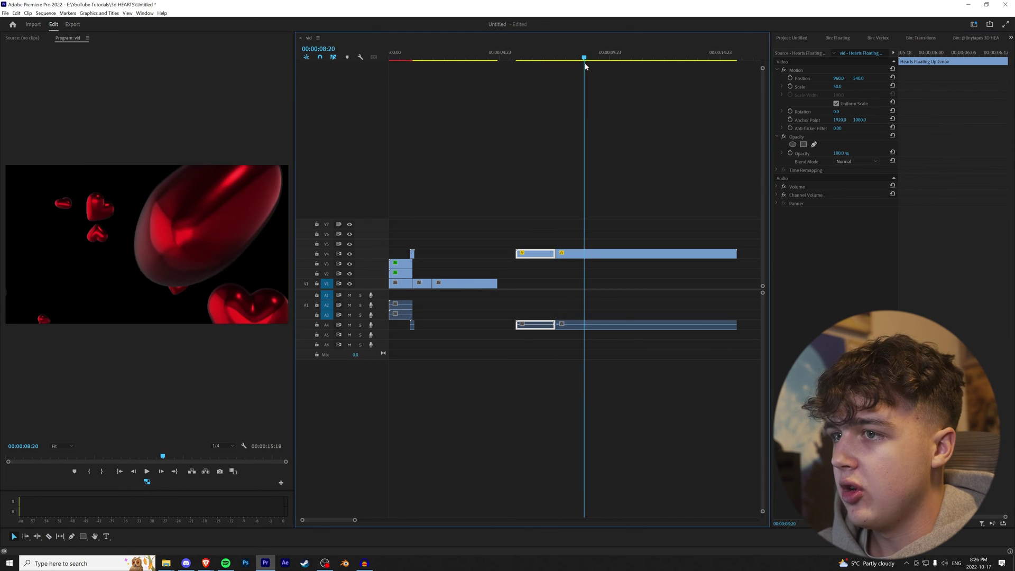
pyautogui.click(584, 257)
pyautogui.press('v')
pyautogui.moveTo(575, 256); pyautogui.dragTo(430, 274)
# - Play the second shot from 00:00:01:00 to check the floating hearts over the footage
pyautogui.click(411, 55)
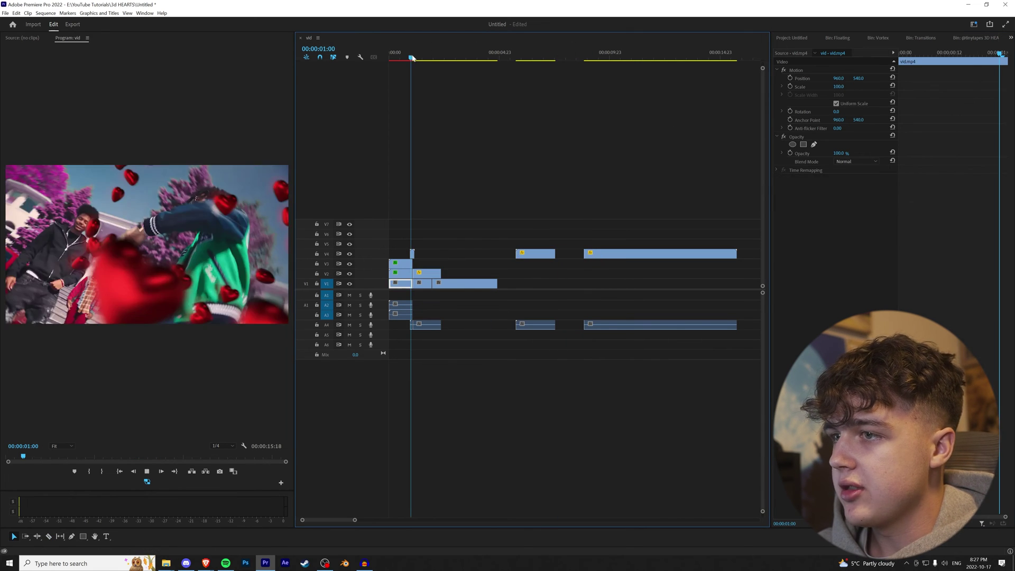
pyautogui.press('space')
pyautogui.press('space')
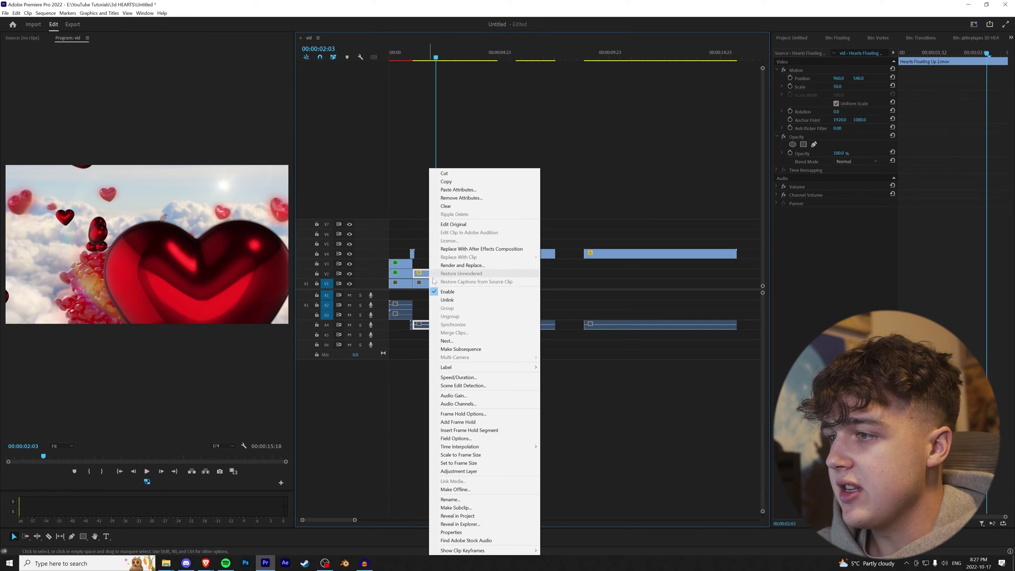
# - Set the speed of the V2 floating hearts clip to 50%
pyautogui.rightClick(428, 273)
pyautogui.click(457, 378)
pyautogui.write('50')
pyautogui.press('Return')
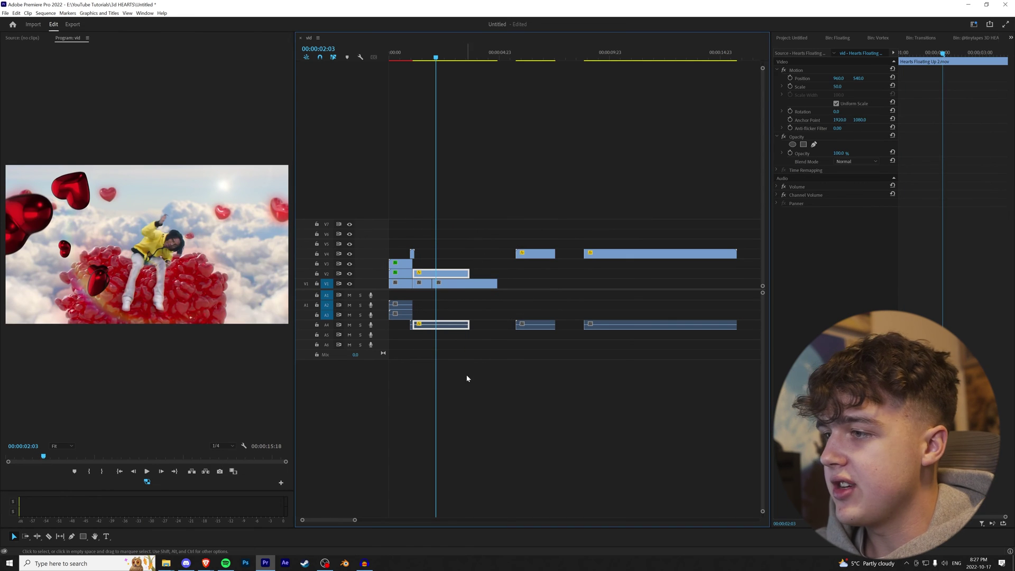
pyautogui.rightClick(433, 274)
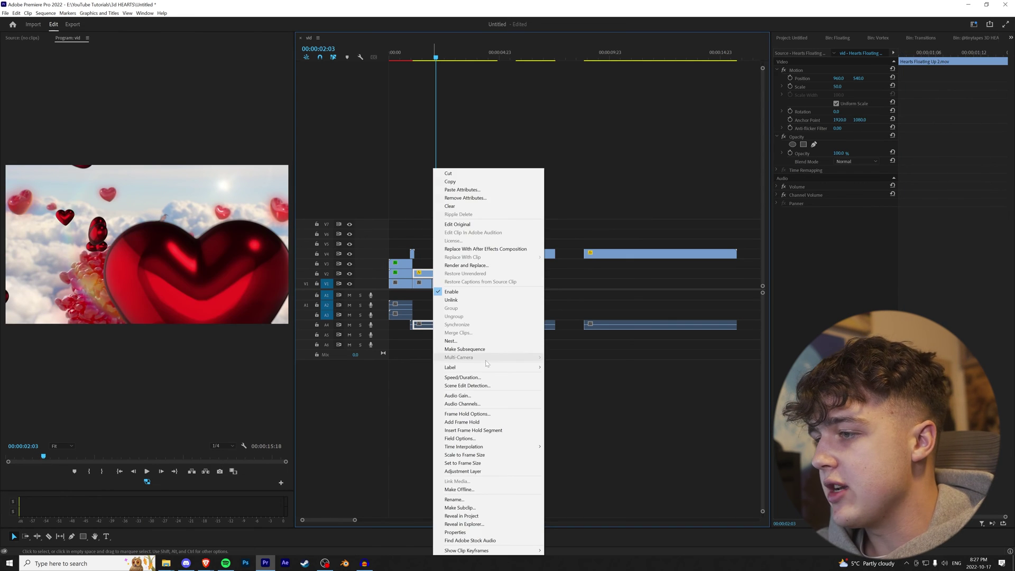
pyautogui.click(481, 376)
pyautogui.write('50')
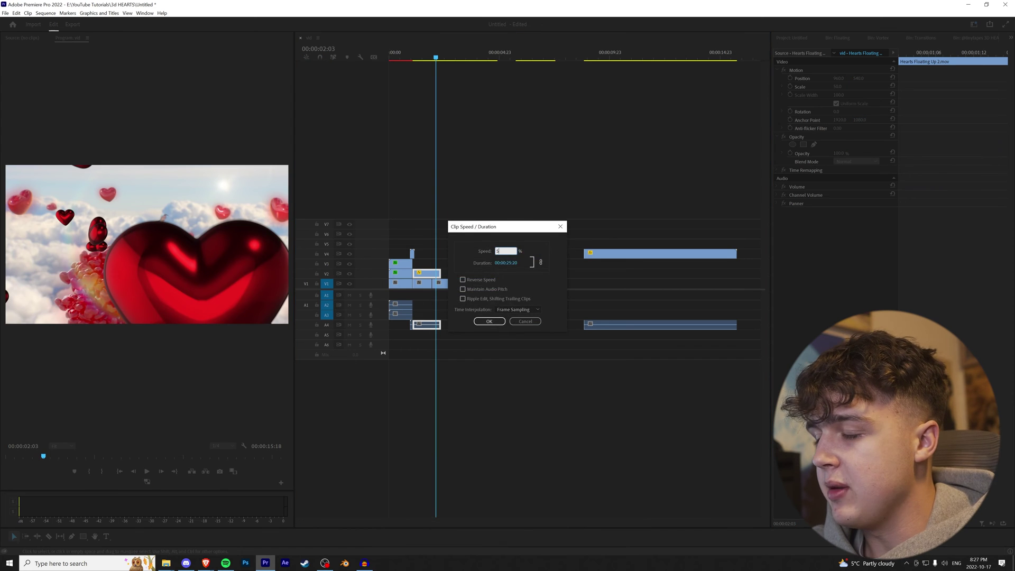
pyautogui.press('Return')
# - Cut the slowed floating hearts clip at the end of the second video clip, delete the excess and adjust its end
pyautogui.click(432, 274)
pyautogui.press('v')
pyautogui.click(447, 273)
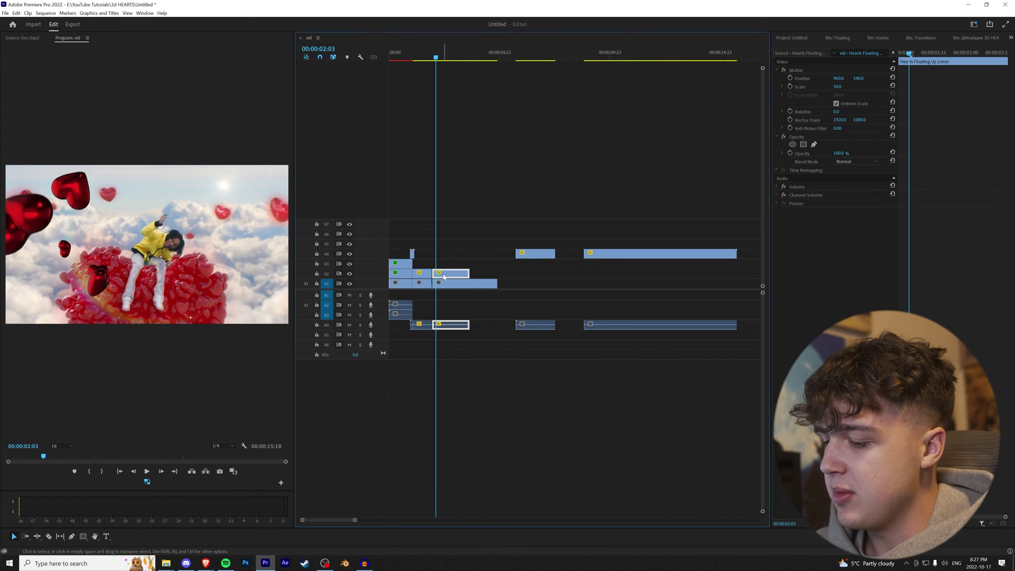
pyautogui.press('Delete')
pyautogui.moveTo(429, 56); pyautogui.dragTo(413, 60)
pyautogui.moveTo(431, 273)
pyautogui.mouseDown()
pyautogui.moveTo(457, 273)
pyautogui.moveTo(428, 276)
pyautogui.mouseUp()
# - Save the project, trim the V2 floating hearts clip to the end of the second video clip, and show the effects list
pyautogui.click(411, 57)
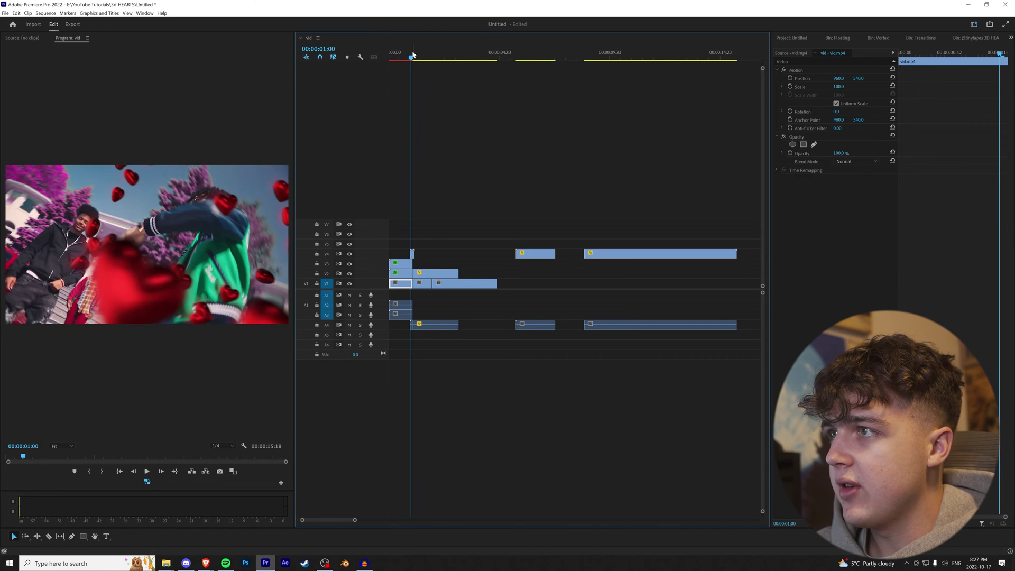
pyautogui.hotkey('ctrl', 's')
pyautogui.moveTo(411, 59)
pyautogui.mouseDown()
pyautogui.moveTo(432, 58)
pyautogui.moveTo(421, 57)
pyautogui.mouseUp()
pyautogui.moveTo(458, 273); pyautogui.dragTo(432, 274)
pyautogui.hotkey('shift', '7')
# - Paste Gaussian Blur and S_Glow from the first V2 hearts clip onto the V2 floating hearts clip and show its effect settings
pyautogui.click(405, 276)
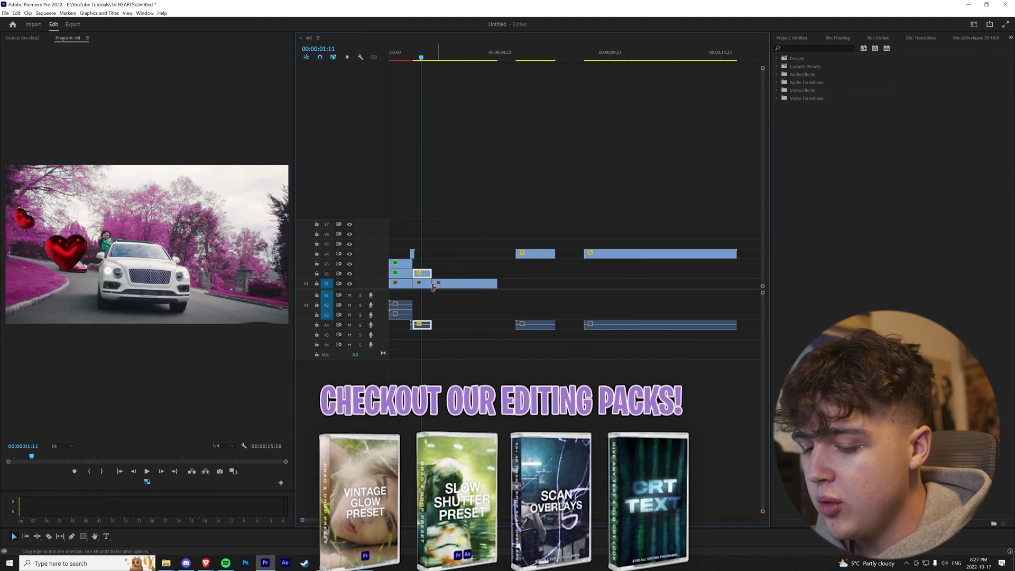
pyautogui.hotkey('ctrl', 'alt', 'v')
pyautogui.click(467, 222)
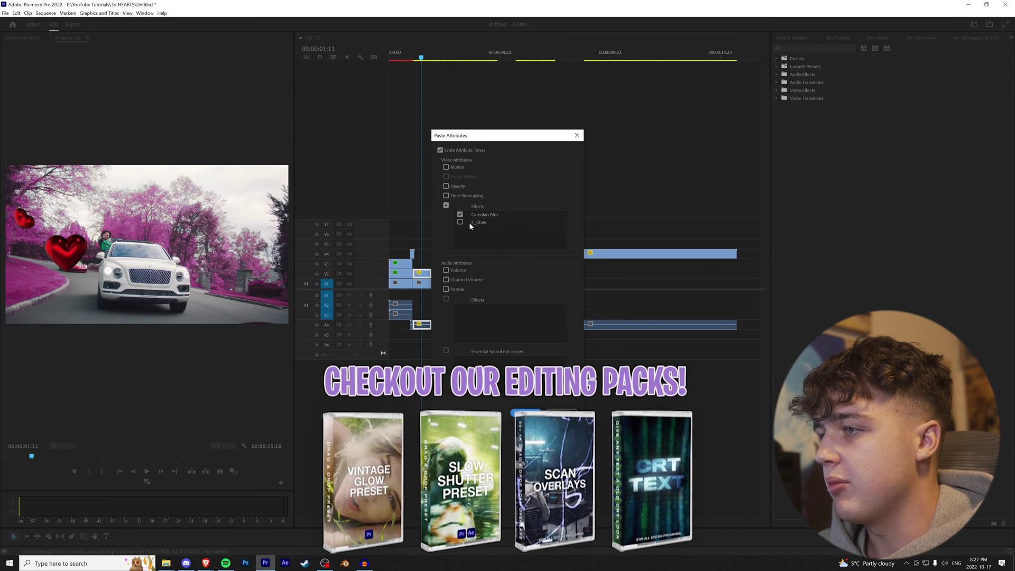
pyautogui.click(526, 412)
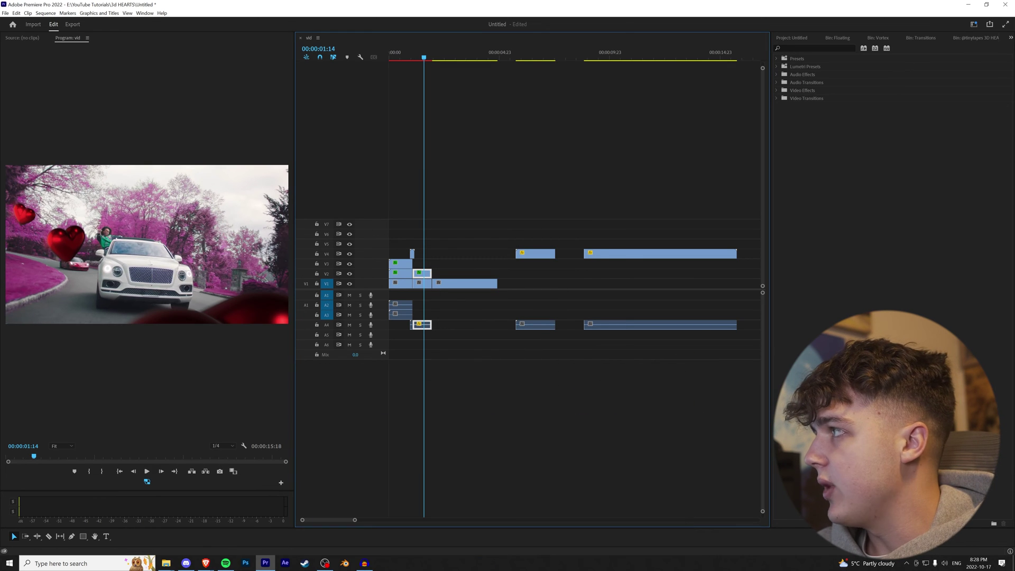
pyautogui.click(1010, 38)
pyautogui.click(967, 100)
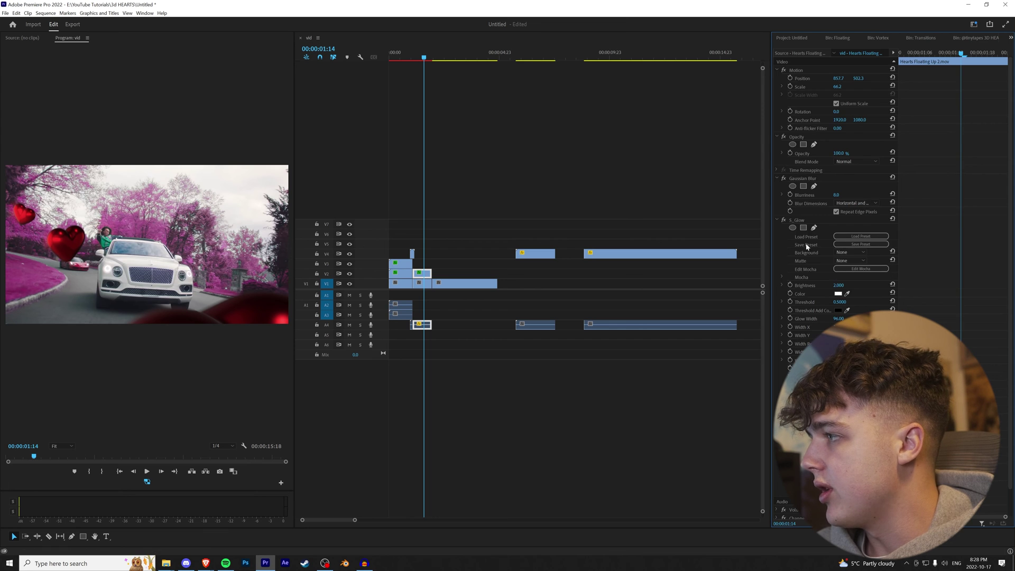
# - Cut the slowed floating hearts clip at 00:00:06:18, delete its first part and move the rest over the second video clip on V2
pyautogui.press('`')
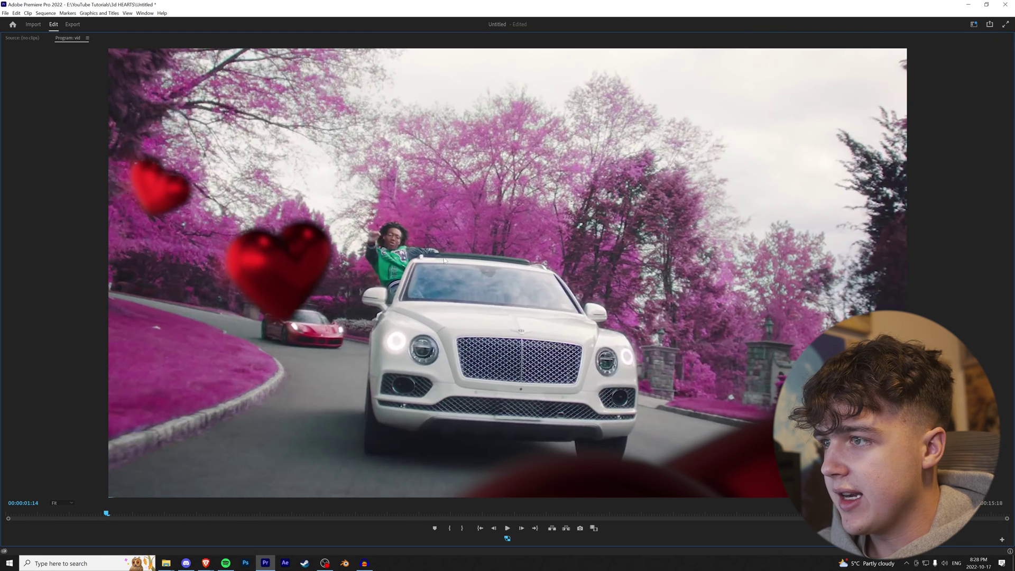
pyautogui.press('`')
pyautogui.moveTo(422, 58); pyautogui.dragTo(461, 75)
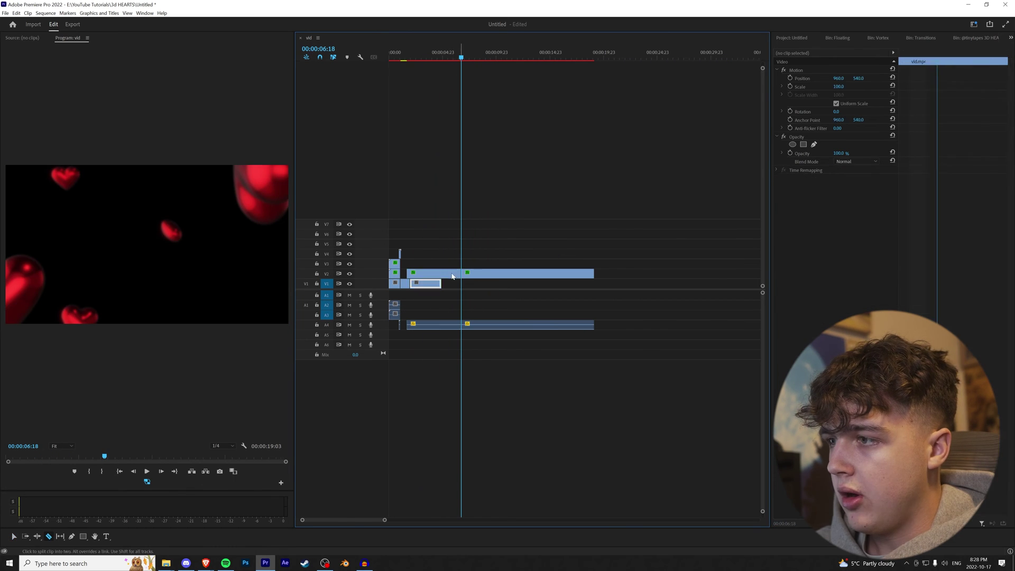
pyautogui.click(452, 275)
pyautogui.press('Delete')
pyautogui.moveTo(481, 275); pyautogui.dragTo(421, 275)
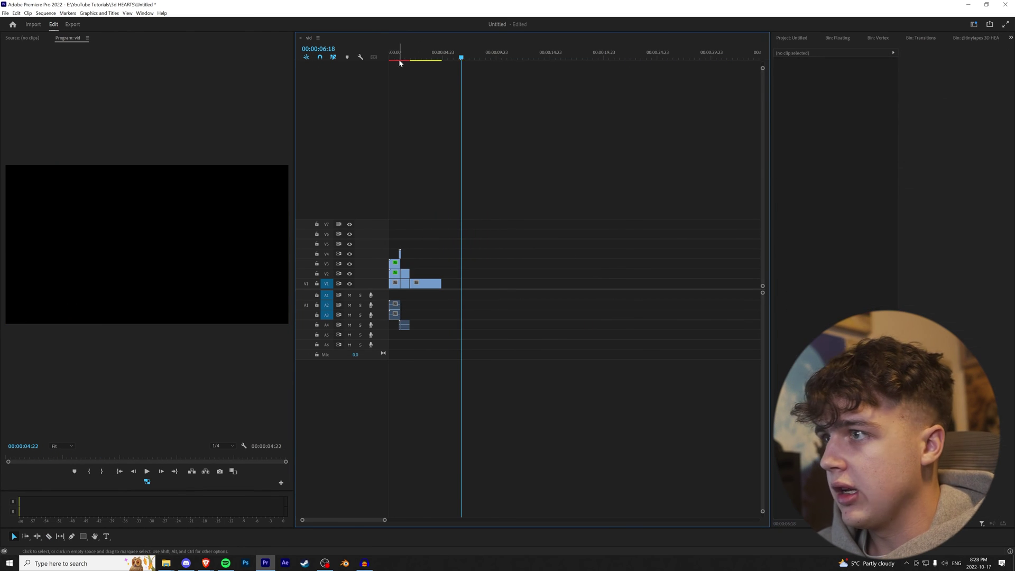
# - Check the hearts over the second shot and trim the V2 floating hearts clip to the end of the second video clip
pyautogui.moveTo(399, 60); pyautogui.dragTo(441, 61)
pyautogui.scroll(5, 405, 59)
pyautogui.click(435, 52)
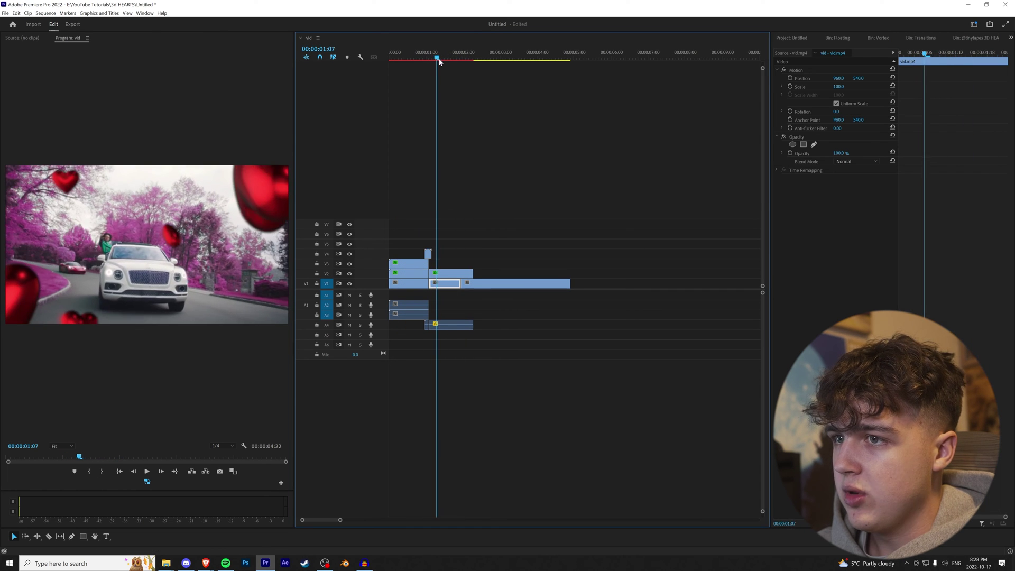
pyautogui.moveTo(437, 60); pyautogui.dragTo(453, 67)
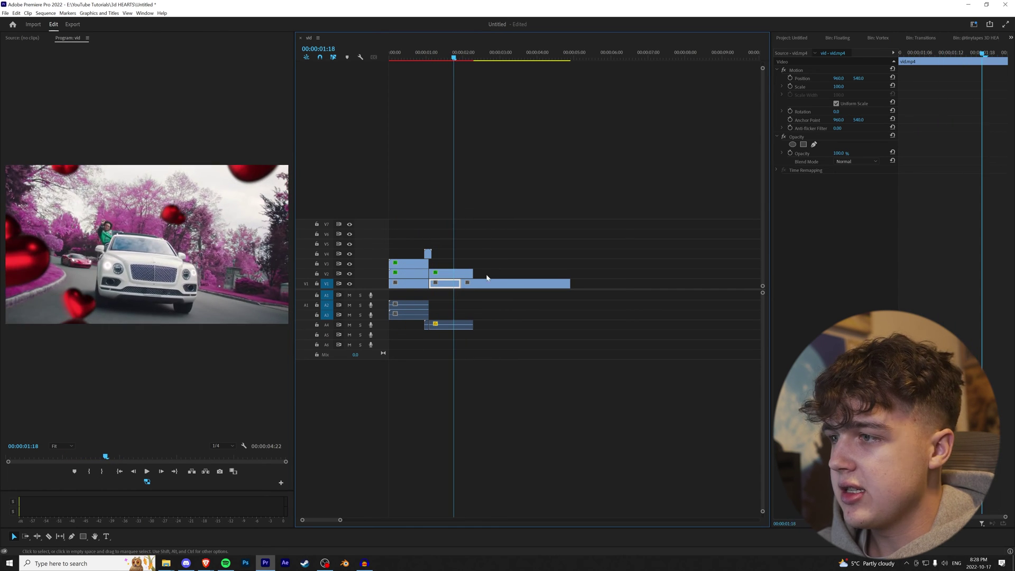
pyautogui.moveTo(466, 273); pyautogui.dragTo(461, 273)
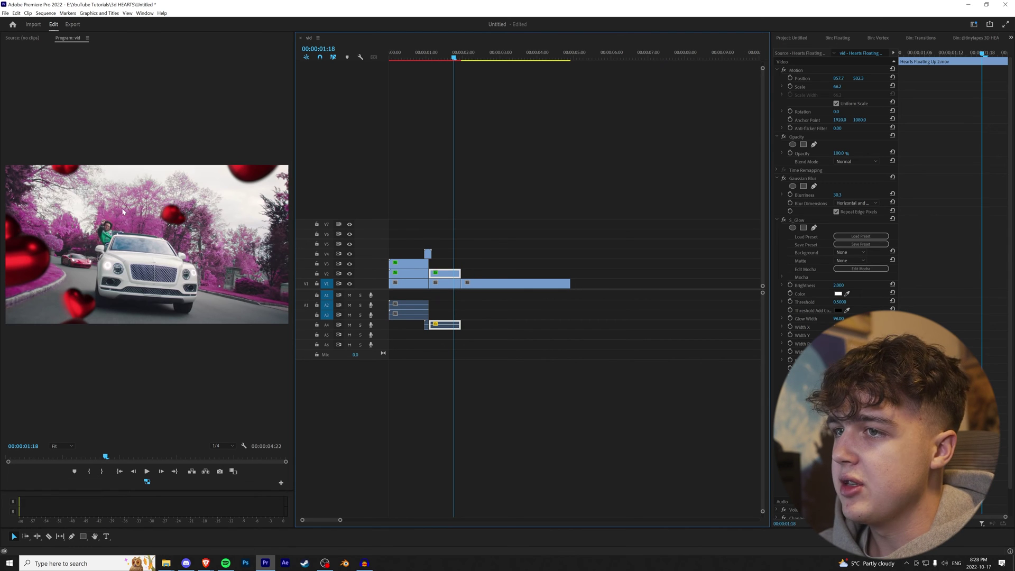
# - Apply Color Balance (HLS) to the V2 floating hearts clip and shift the hearts' colour to pink
pyautogui.click(1010, 38)
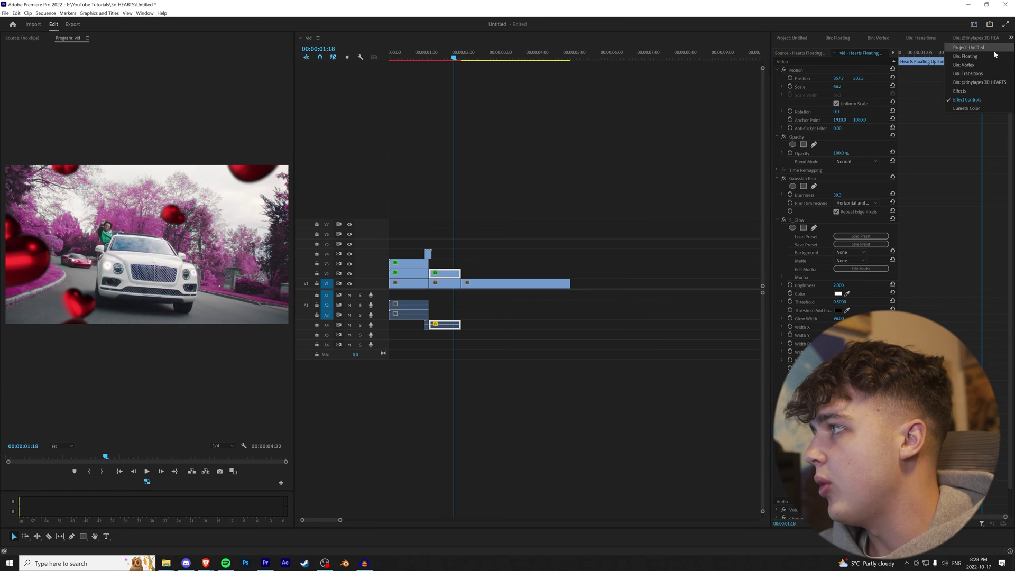
pyautogui.click(981, 92)
pyautogui.click(814, 49)
pyautogui.write('hls')
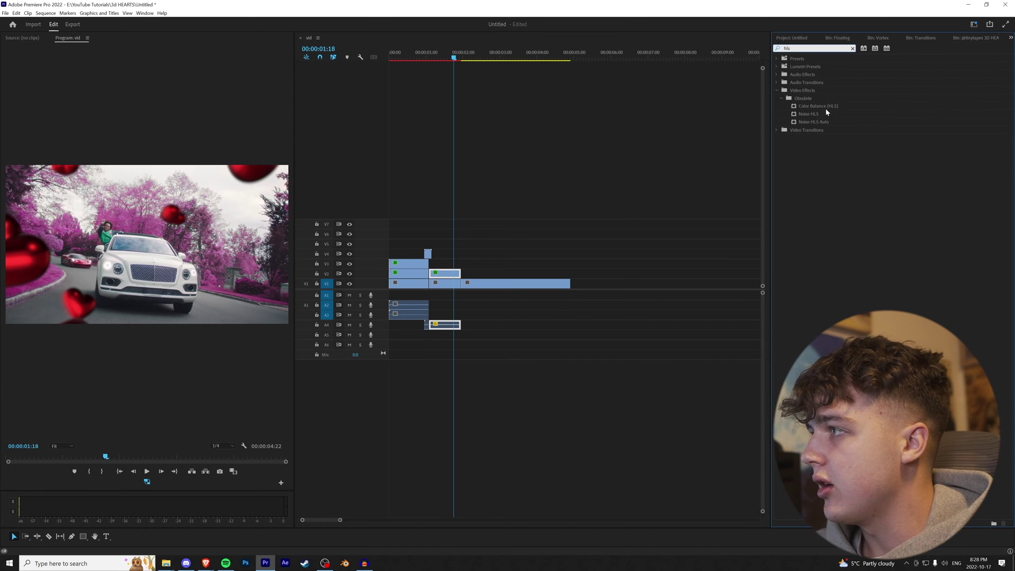
pyautogui.click(821, 107)
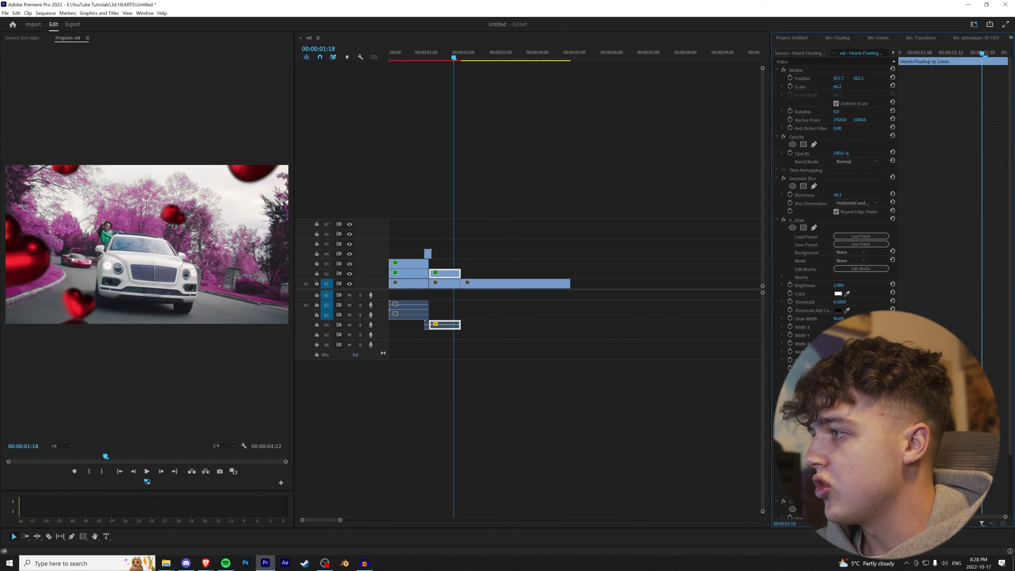
pyautogui.scroll(-3, 835, 265)
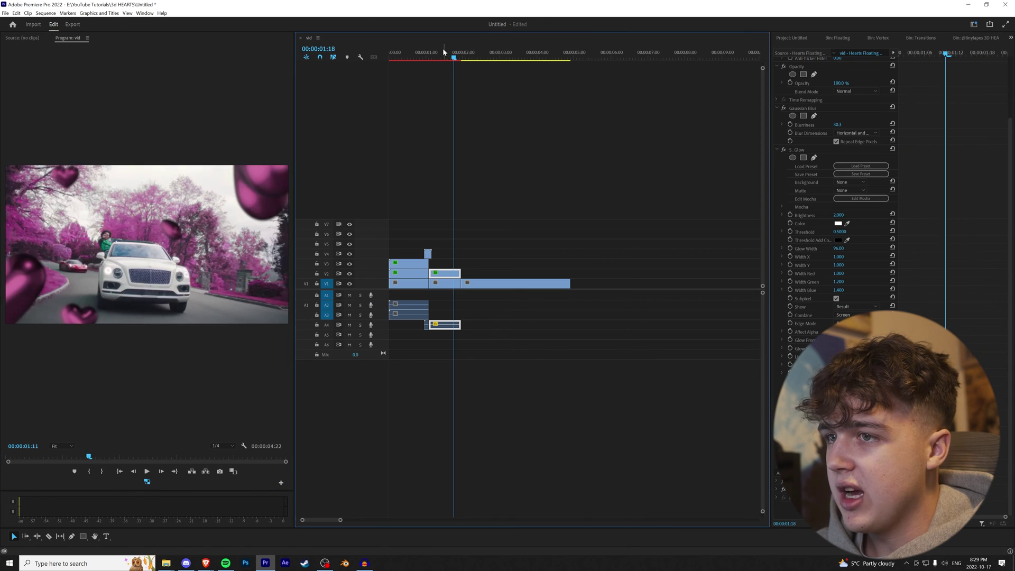
# - Compare the first two shots, then lower the S_Glow threshold on the second shot's hearts clip and check the glow
pyautogui.moveTo(443, 53)
pyautogui.mouseDown()
pyautogui.moveTo(461, 61)
pyautogui.moveTo(426, 62)
pyautogui.moveTo(441, 65)
pyautogui.mouseUp()
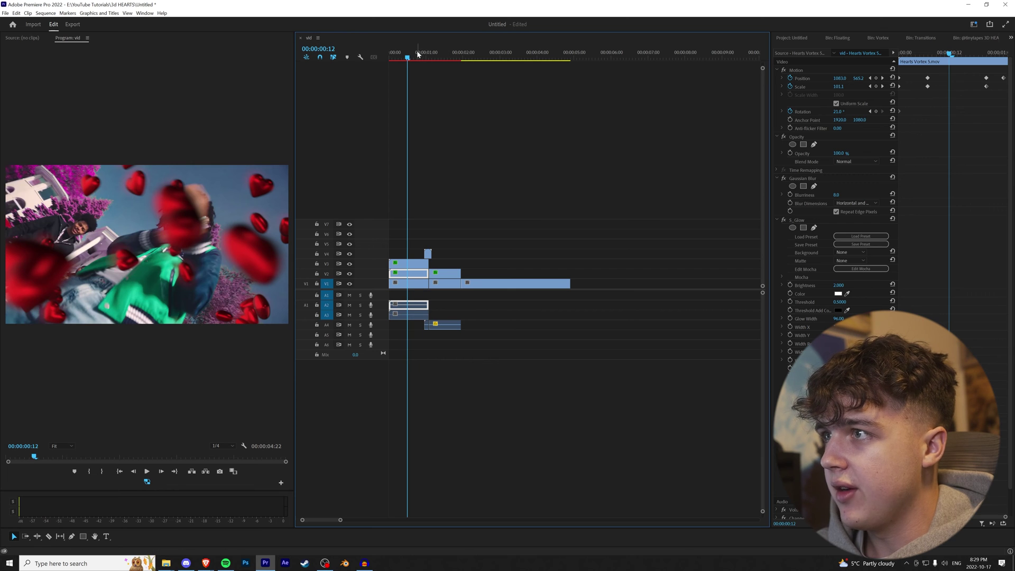
pyautogui.moveTo(417, 53); pyautogui.dragTo(447, 58)
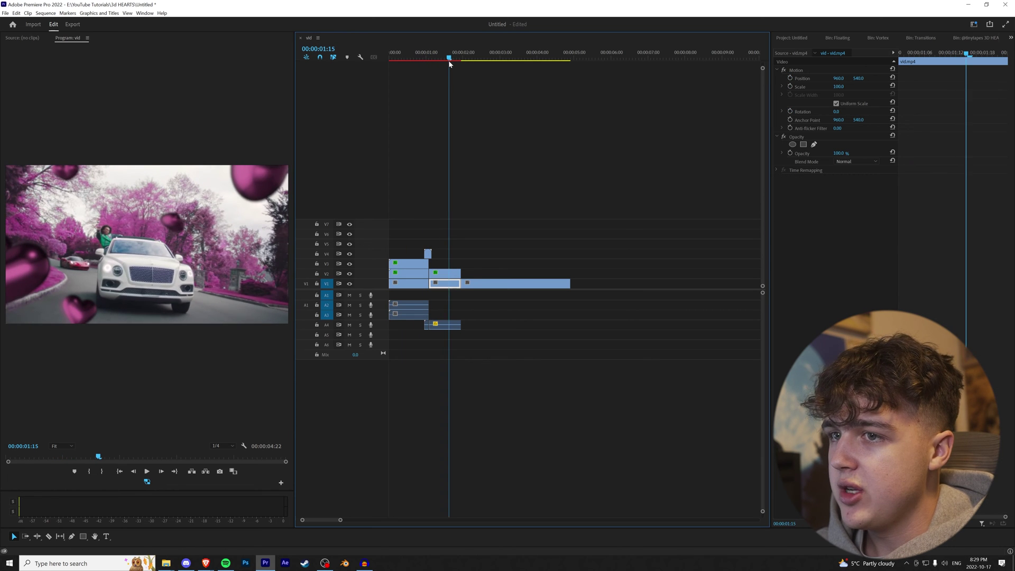
pyautogui.click(446, 274)
pyautogui.click(784, 220)
pyautogui.click(784, 220)
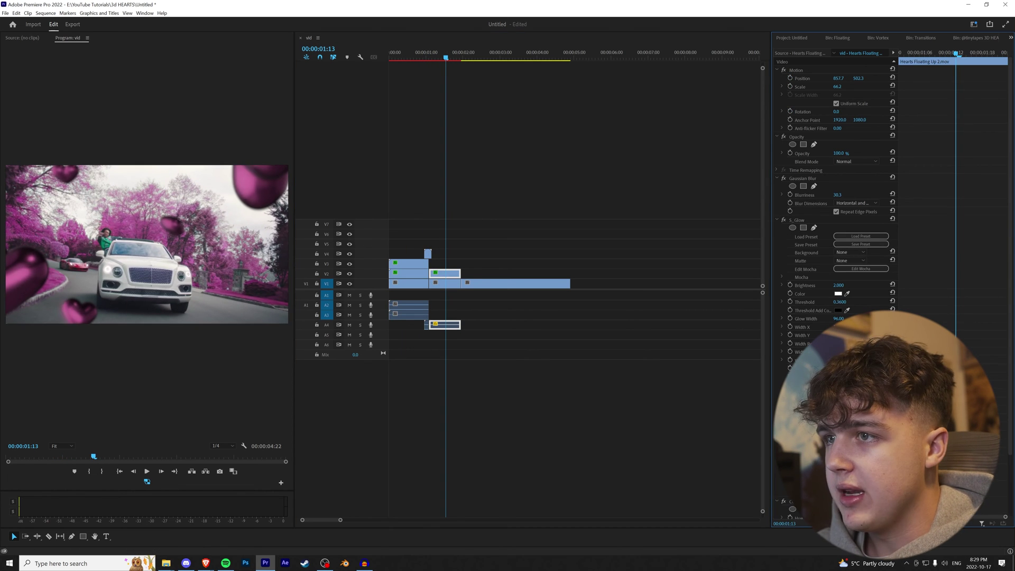
pyautogui.moveTo(840, 302); pyautogui.dragTo(821, 302)
pyautogui.press('`')
pyautogui.press('`')
pyautogui.moveTo(439, 56)
pyautogui.mouseDown()
pyautogui.moveTo(463, 63)
pyautogui.moveTo(438, 60)
pyautogui.mouseUp()
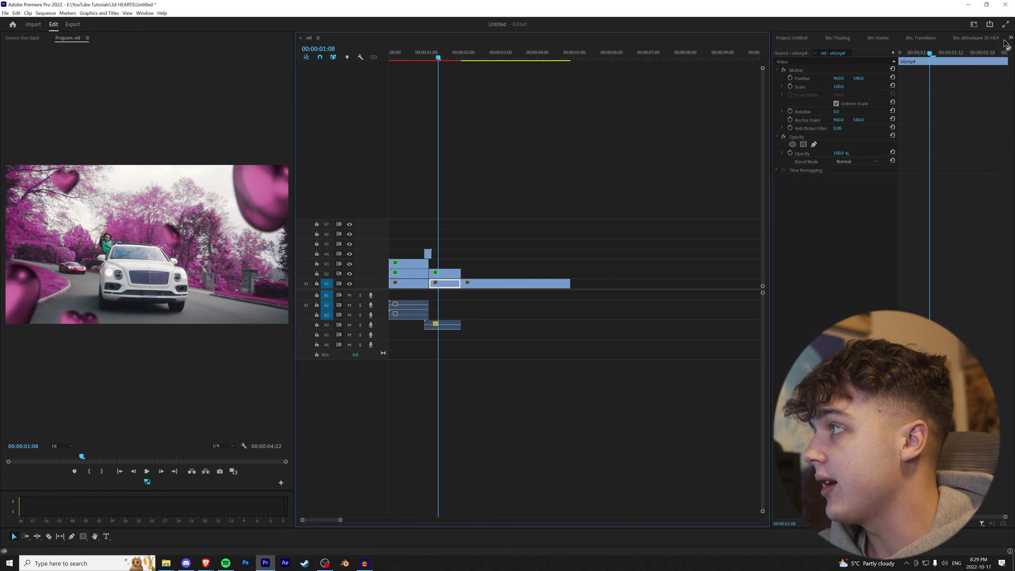
# - Place Transition 2.mov on V4 over the cut between the second and third video clips
pyautogui.click(921, 38)
pyautogui.moveTo(902, 91); pyautogui.dragTo(463, 256)
pyautogui.scroll(2, 464, 281)
pyautogui.click(438, 57)
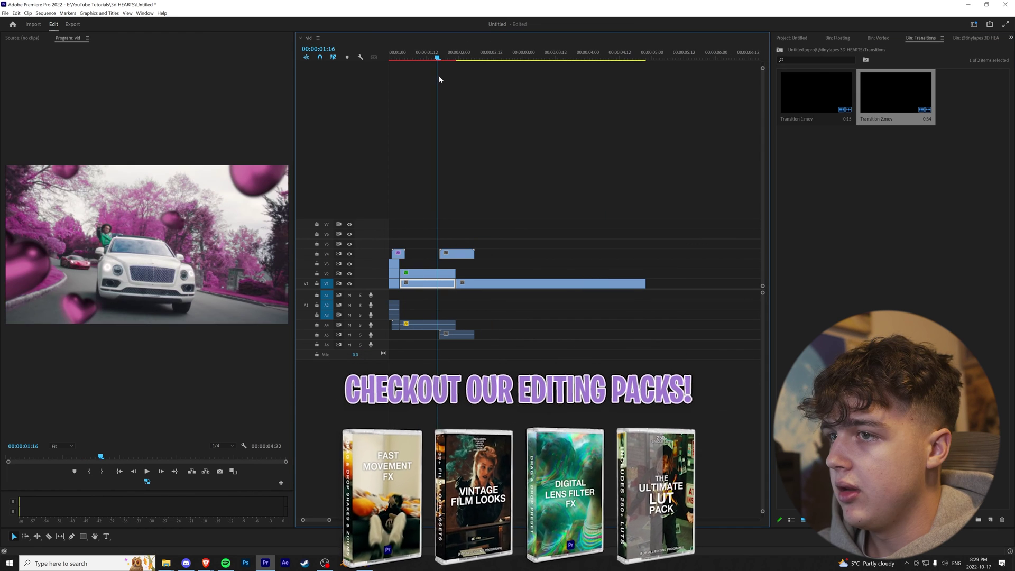
pyautogui.moveTo(439, 80); pyautogui.dragTo(432, 80)
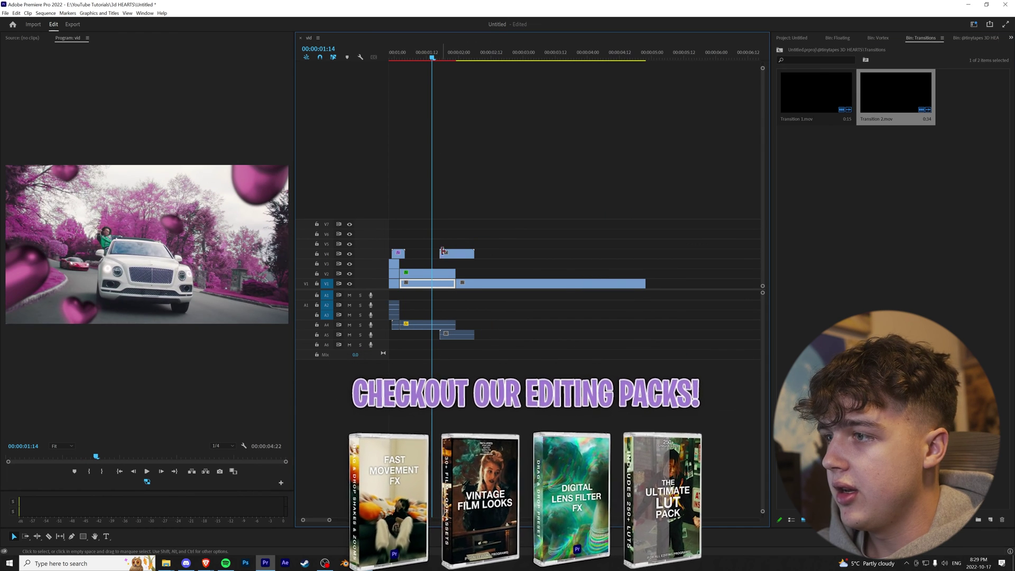
# - Paste Gaussian Blur, S_Glow and Color Balance (HLS) from the V2 floating hearts clip onto the second transition clip
pyautogui.click(445, 274)
pyautogui.hotkey('ctrl', 'c')
pyautogui.click(461, 254)
pyautogui.hotkey('ctrl', 'alt', 'v')
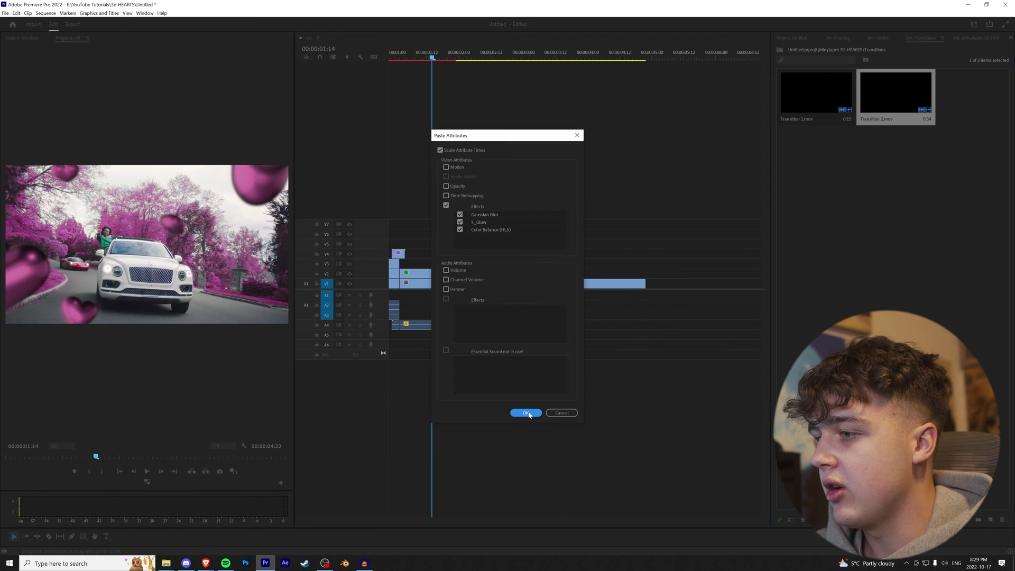
pyautogui.click(526, 413)
# - Place Hearts Floating Up 1.mov on V3 beyond the video shots and set its scale to 50
pyautogui.moveTo(431, 56); pyautogui.dragTo(527, 68)
pyautogui.press('-')
pyautogui.press('-')
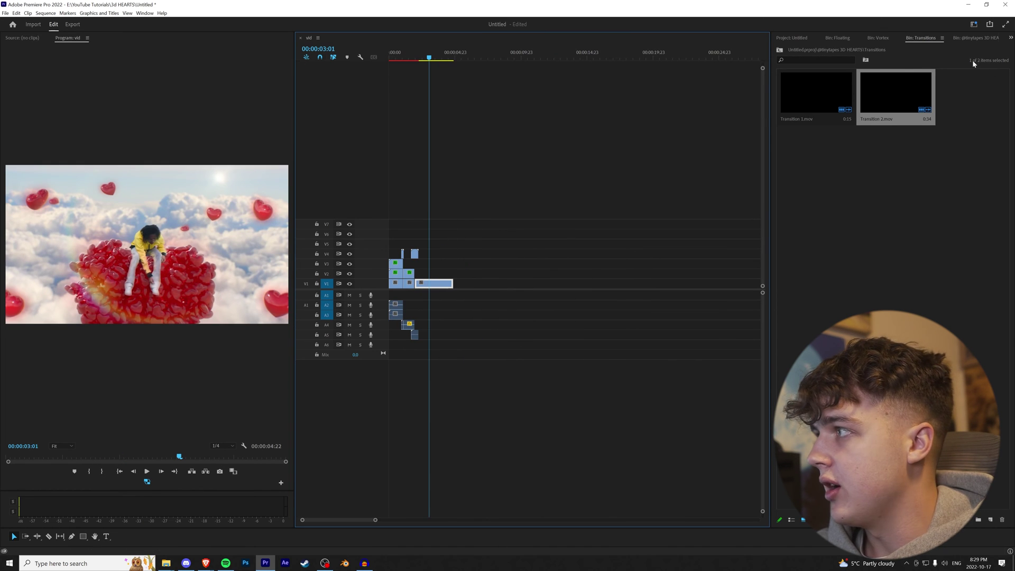
pyautogui.click(838, 38)
pyautogui.moveTo(816, 93); pyautogui.dragTo(502, 264)
pyautogui.moveTo(503, 57); pyautogui.dragTo(543, 58)
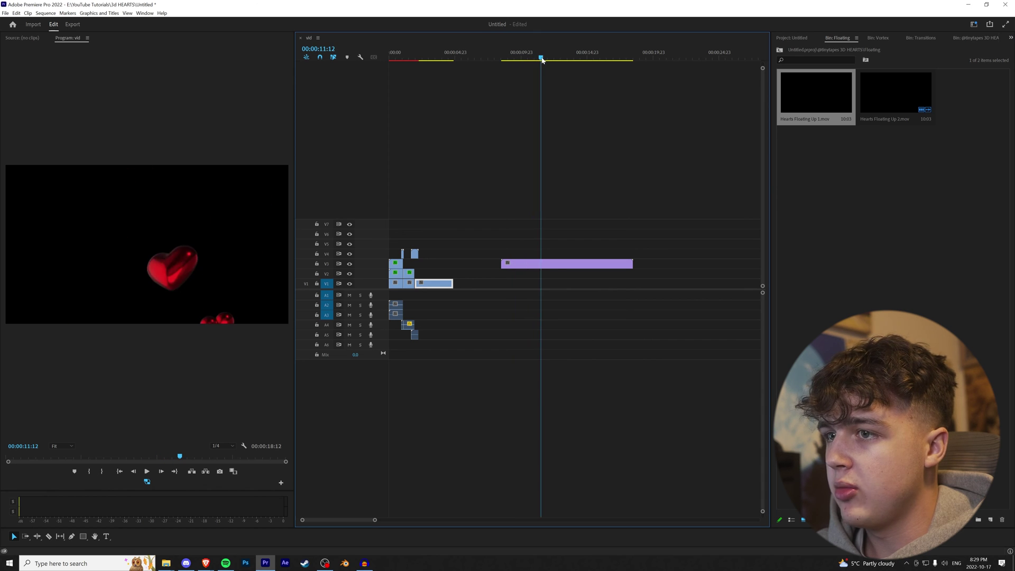
pyautogui.click(840, 86)
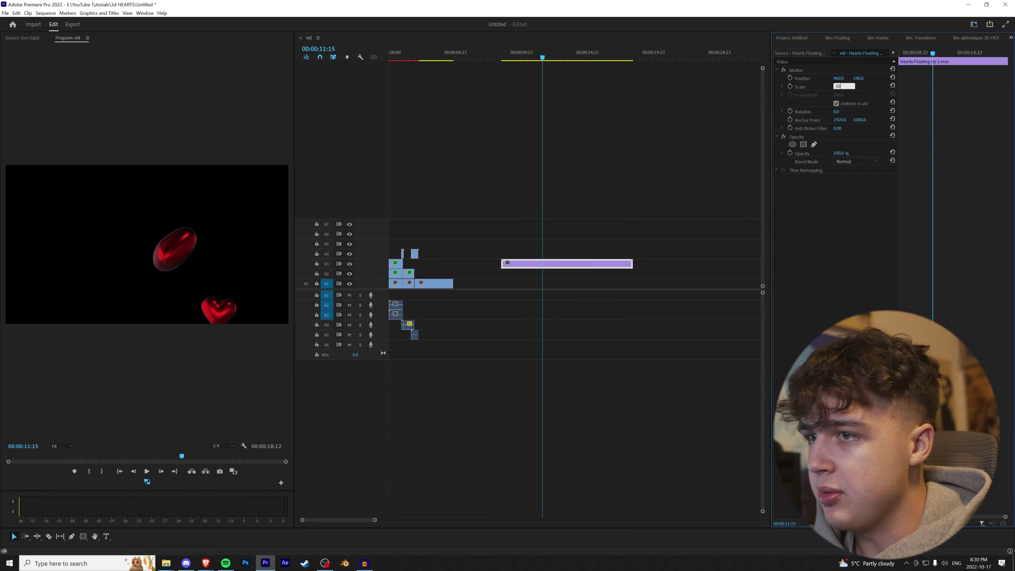
pyautogui.press('Return')
# - Cut the new floating hearts clip at 00:00:10:22, delete its first part and move the rest to V2 above the third video clip
pyautogui.click(533, 57)
pyautogui.hotkey('ctrl', 'k')
pyautogui.press('Delete')
pyautogui.moveTo(550, 263); pyautogui.dragTo(439, 273)
# - Set the speed of the floating hearts clip above the third video clip to 50%
pyautogui.rightClick(463, 273)
pyautogui.click(503, 408)
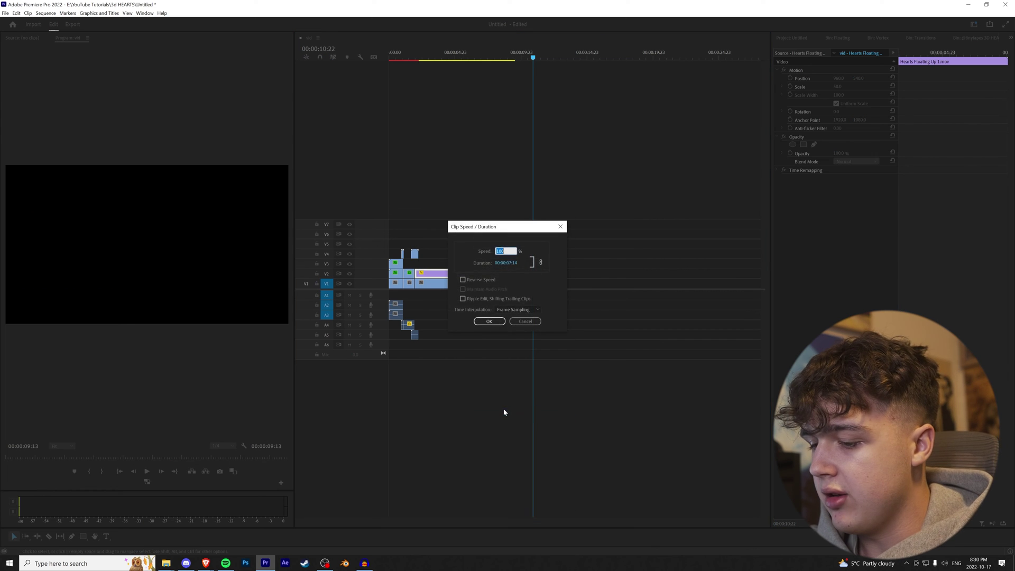
pyautogui.write('50')
pyautogui.press('Return')
# - Enlarge the third shot's floating hearts to a scale of about 58.7 and reposition them to about 1137, 505
pyautogui.click(438, 54)
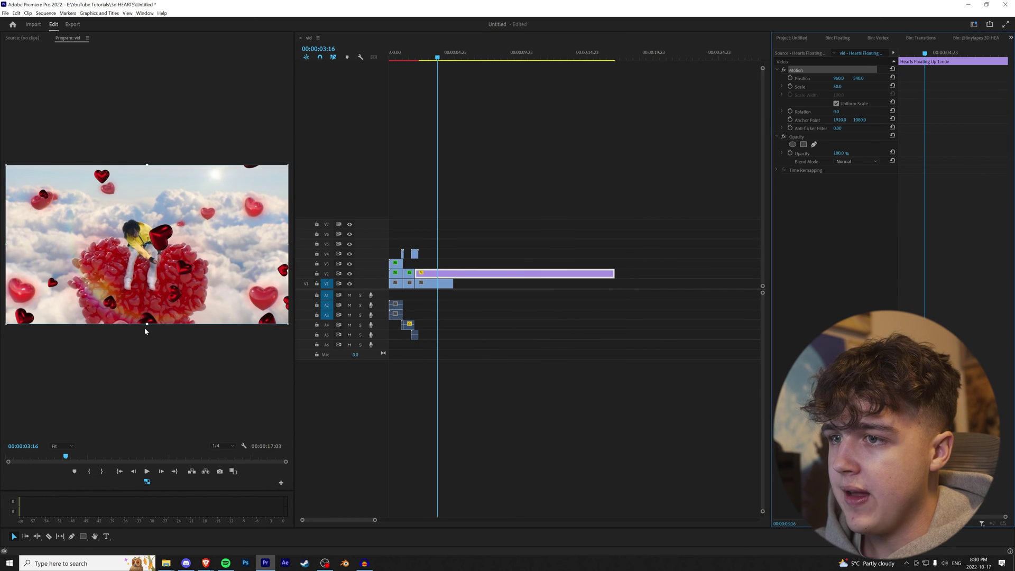
pyautogui.moveTo(147, 324); pyautogui.dragTo(148, 337)
pyautogui.moveTo(160, 293); pyautogui.dragTo(184, 289)
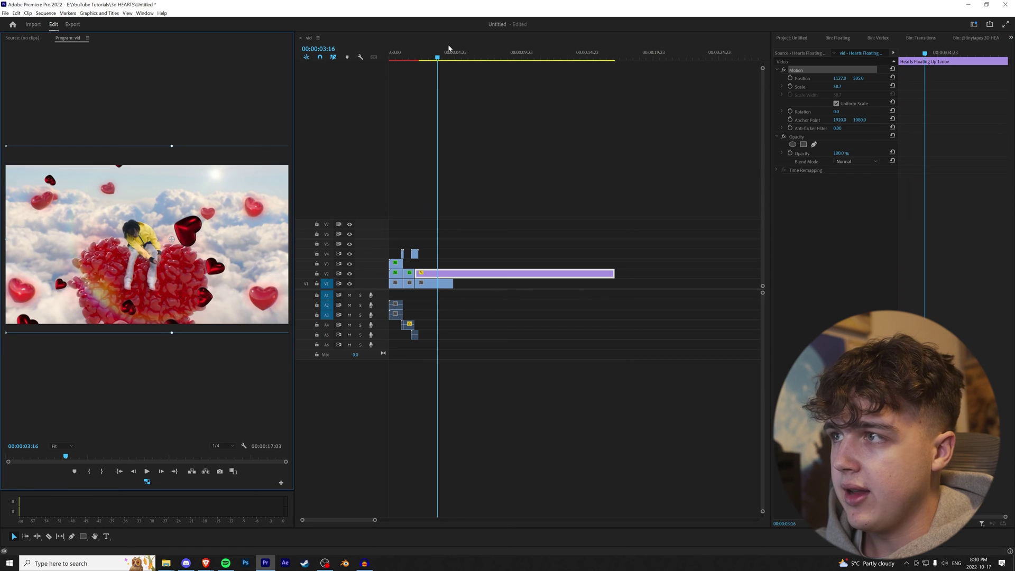
# - Apply Lumetri Color and Tint to the third shot's floating hearts clip and show its effect settings
pyautogui.click(438, 284)
pyautogui.click(1010, 38)
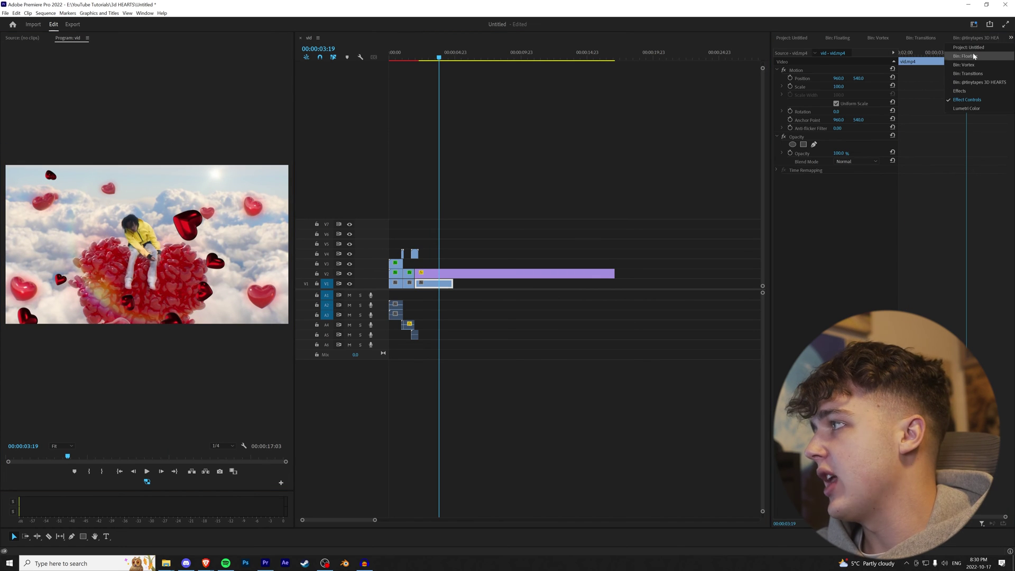
pyautogui.click(977, 92)
pyautogui.moveTo(798, 48); pyautogui.dragTo(754, 48)
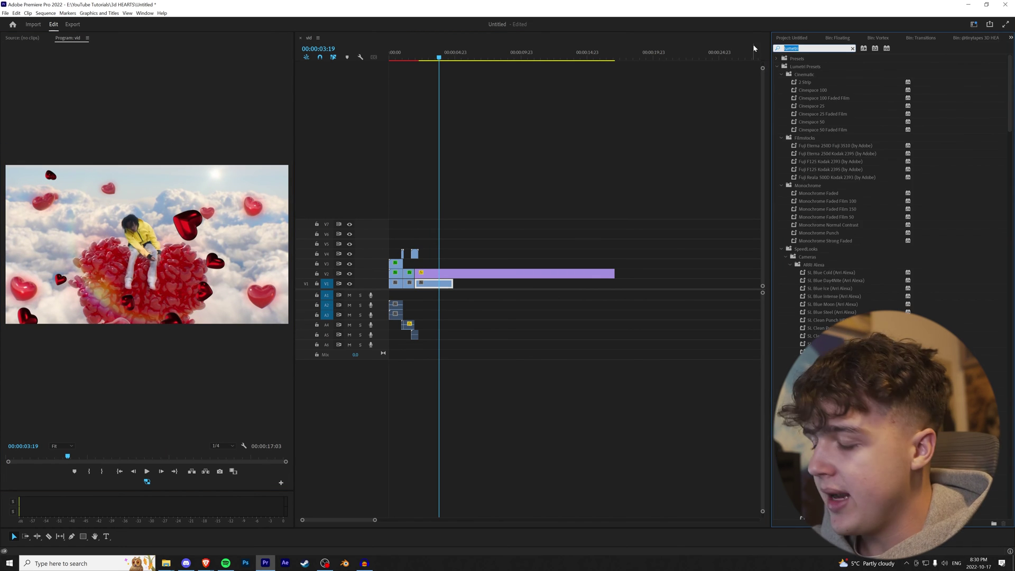
pyautogui.write('color')
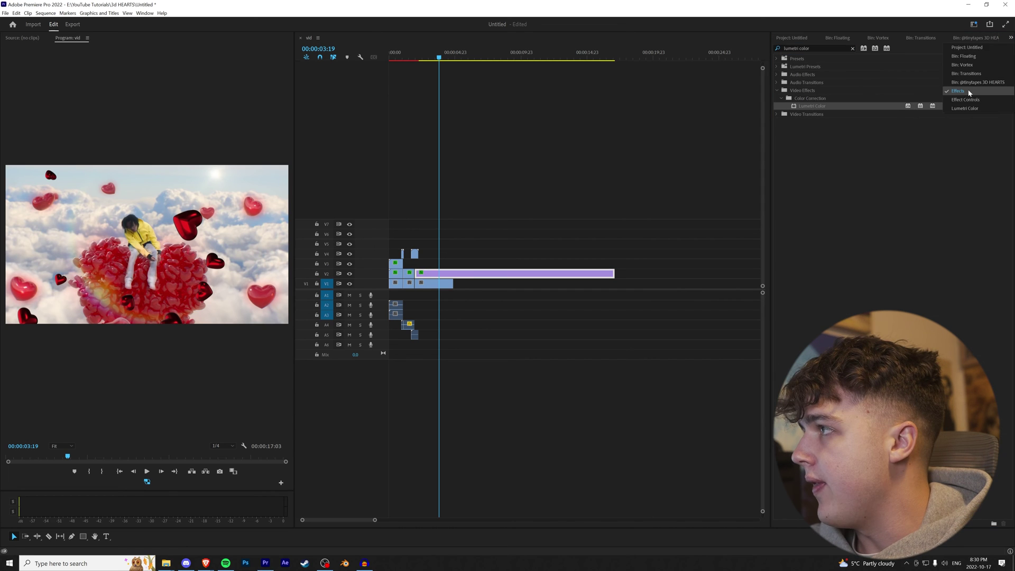
pyautogui.click(968, 93)
pyautogui.write('tint')
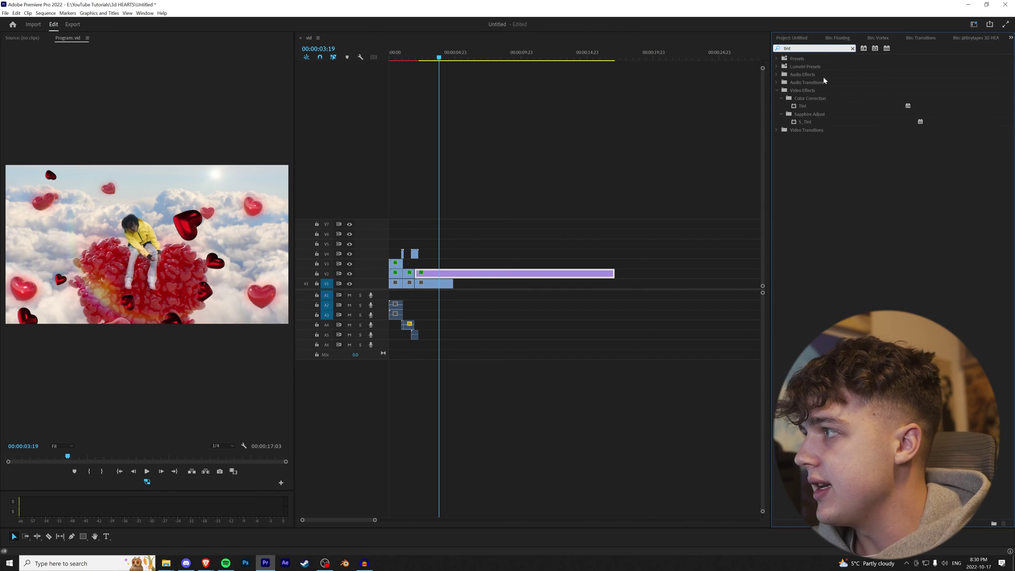
pyautogui.click(1010, 38)
pyautogui.click(980, 100)
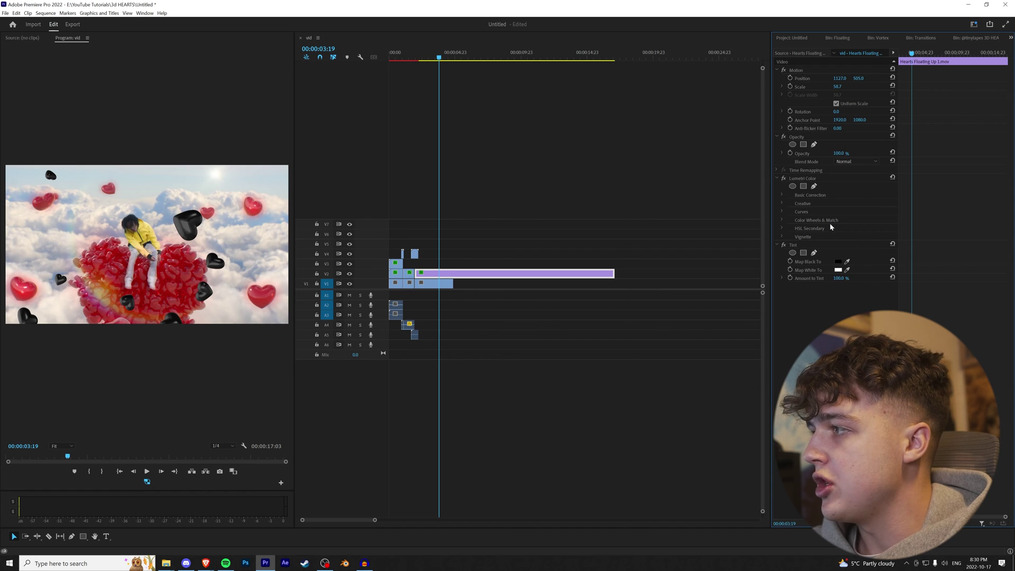
# - Disable Tint and set Lumetri Color's saturation to 50, contrast to -150 and highlights to 93 in Basic Correction
pyautogui.click(783, 196)
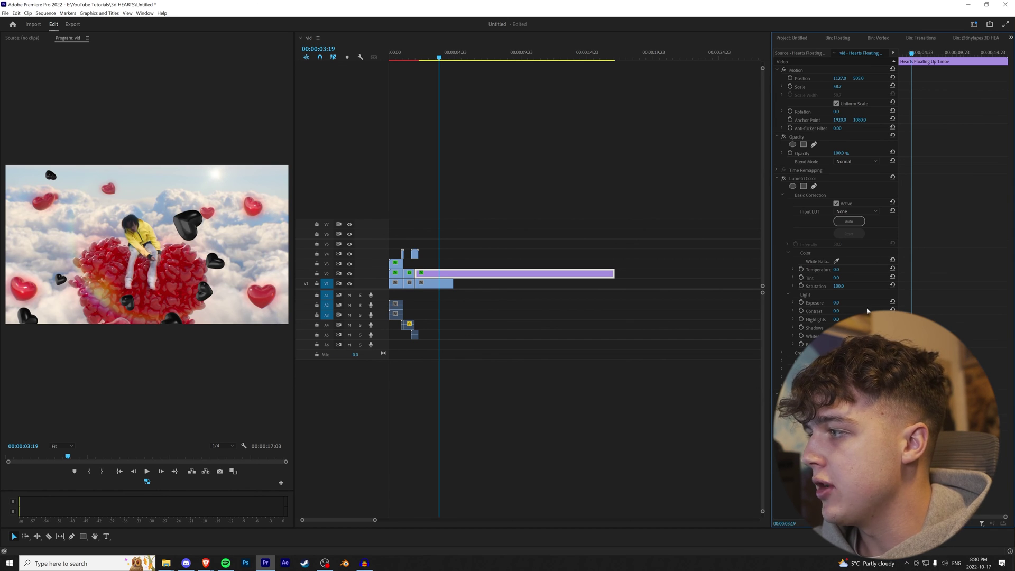
pyautogui.click(784, 394)
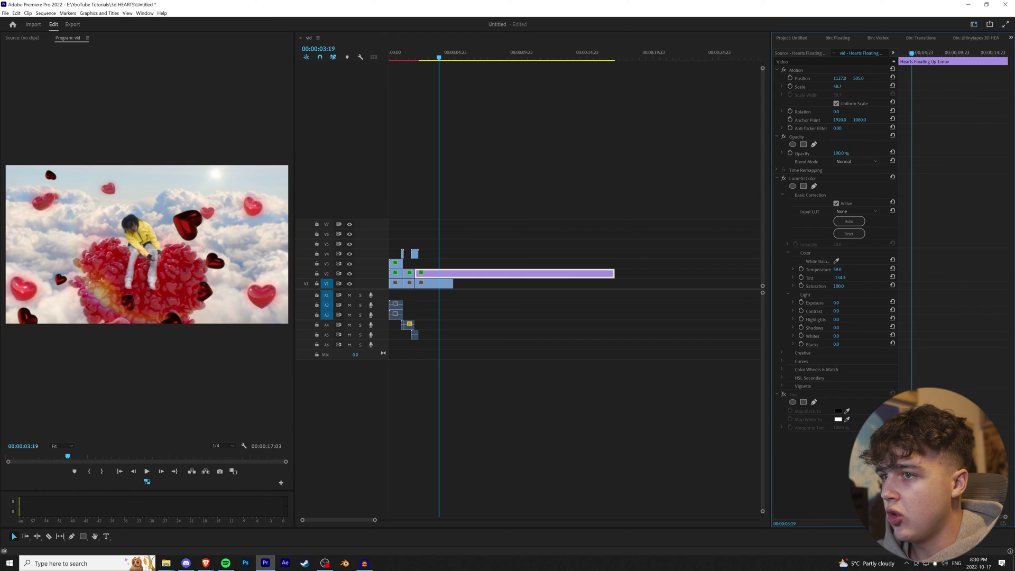
pyautogui.moveTo(840, 277); pyautogui.dragTo(848, 278)
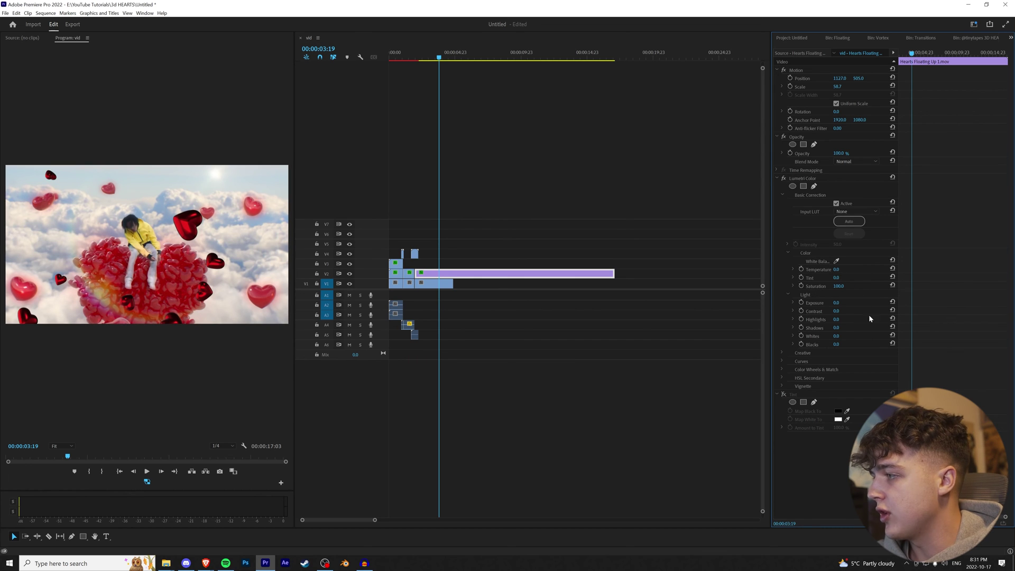
pyautogui.moveTo(837, 312); pyautogui.dragTo(782, 312)
pyautogui.hotkey('ctrl', 'z')
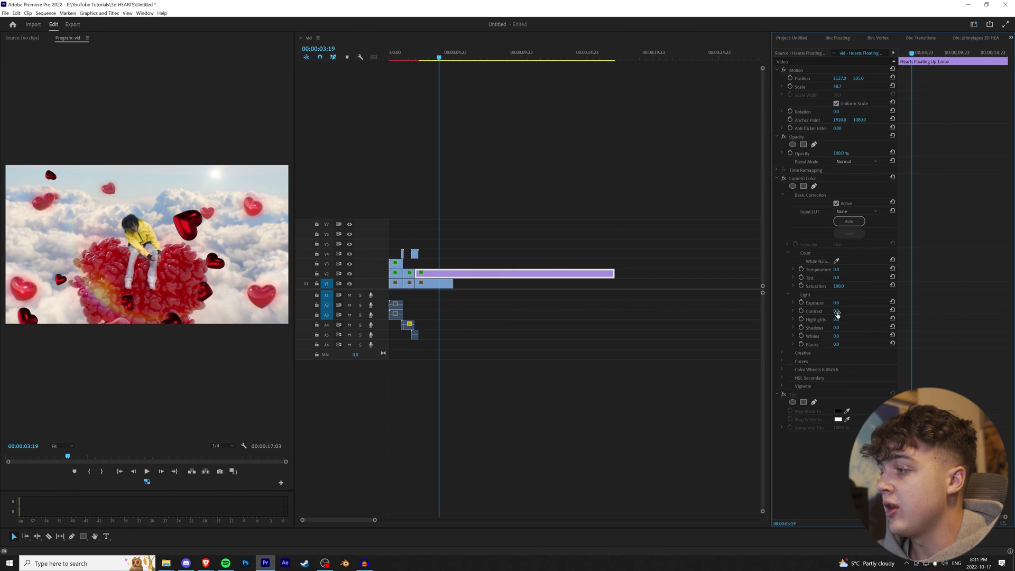
pyautogui.moveTo(839, 312); pyautogui.dragTo(845, 311)
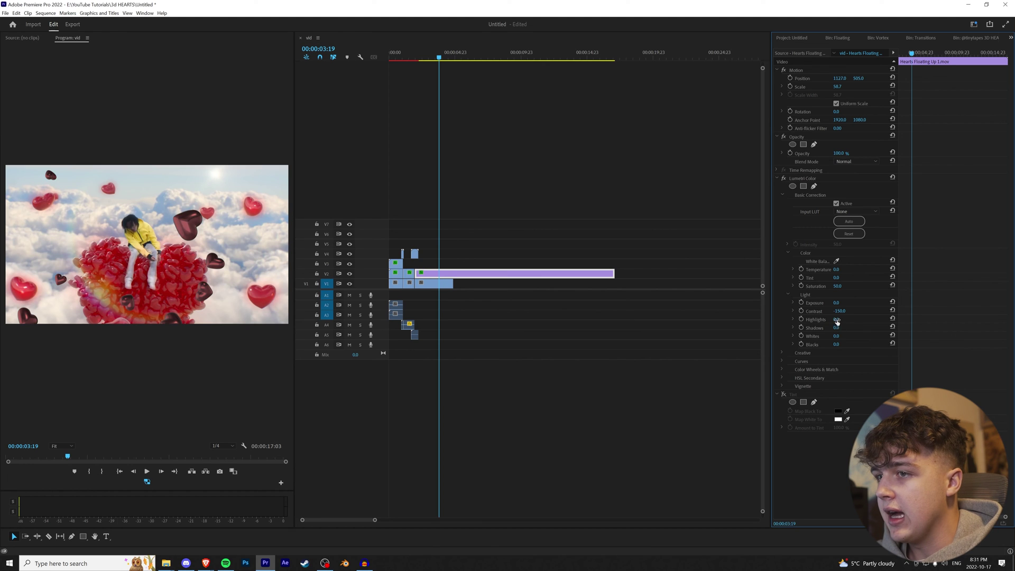
pyautogui.moveTo(837, 320); pyautogui.dragTo(799, 321)
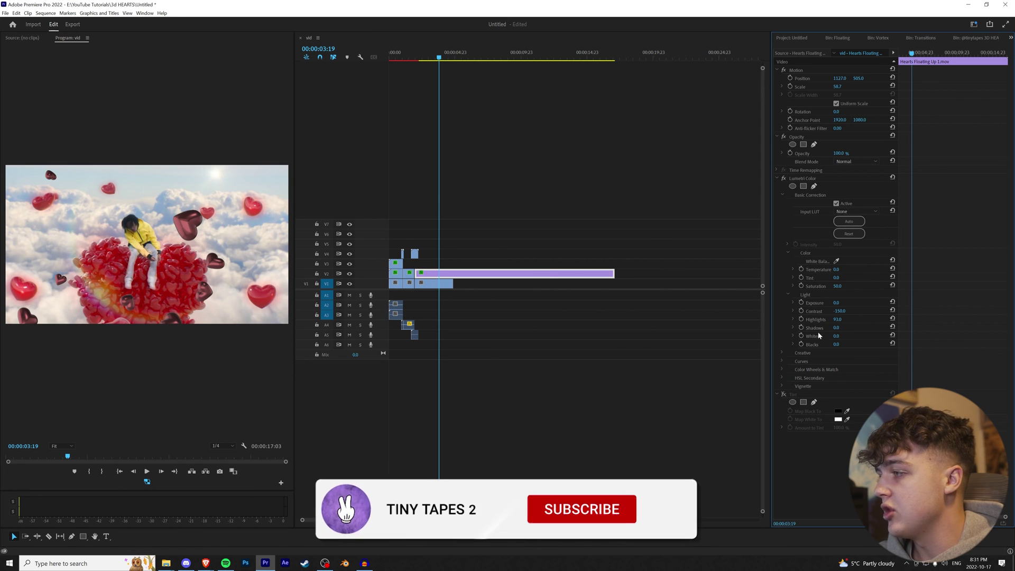
# - Disable Lumetri Color, enable Tint and sample its black and white mapping colours from a red heart in the footage
pyautogui.click(783, 178)
pyautogui.click(784, 394)
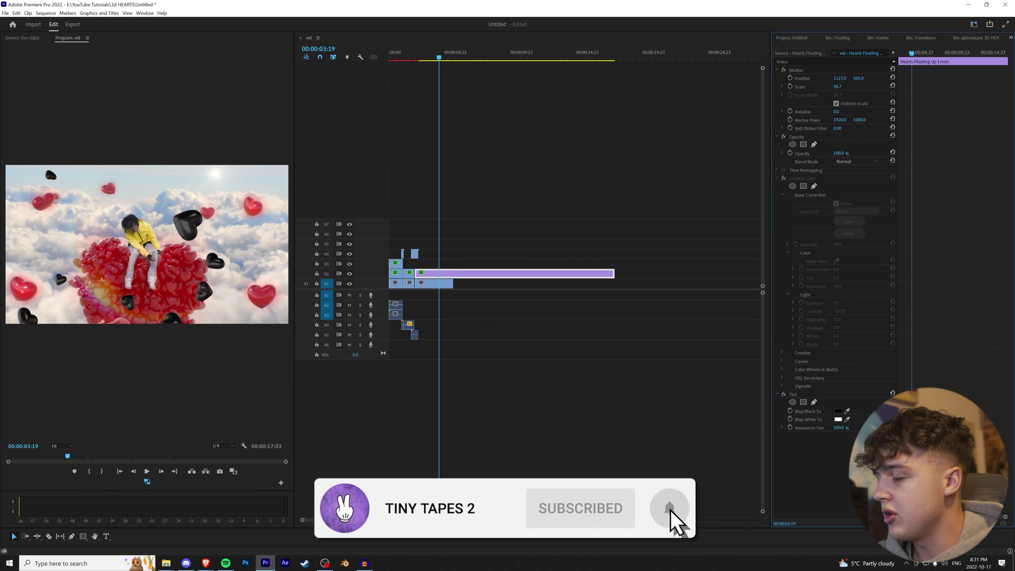
pyautogui.click(847, 411)
pyautogui.click(259, 207)
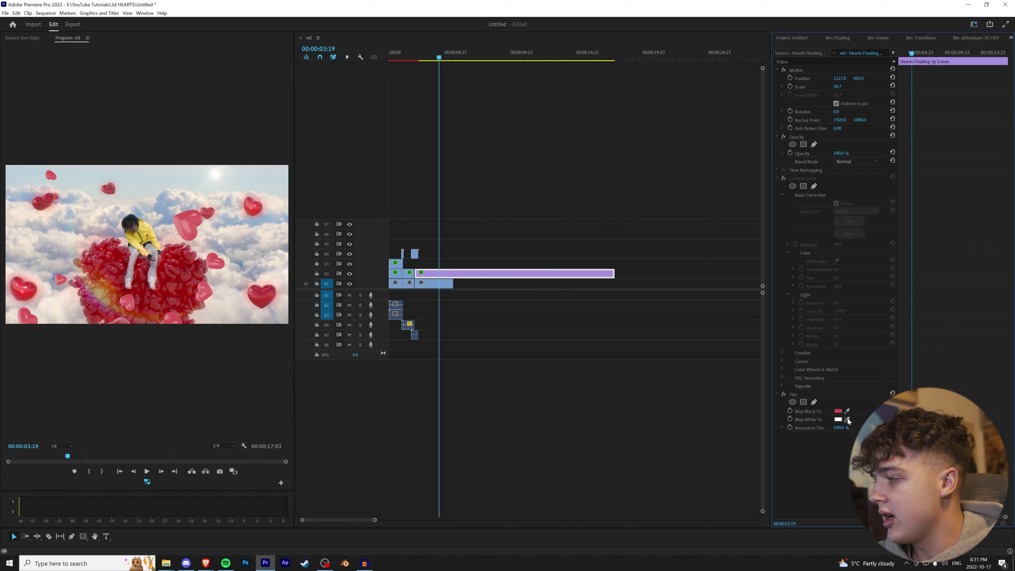
pyautogui.click(848, 420)
pyautogui.click(252, 208)
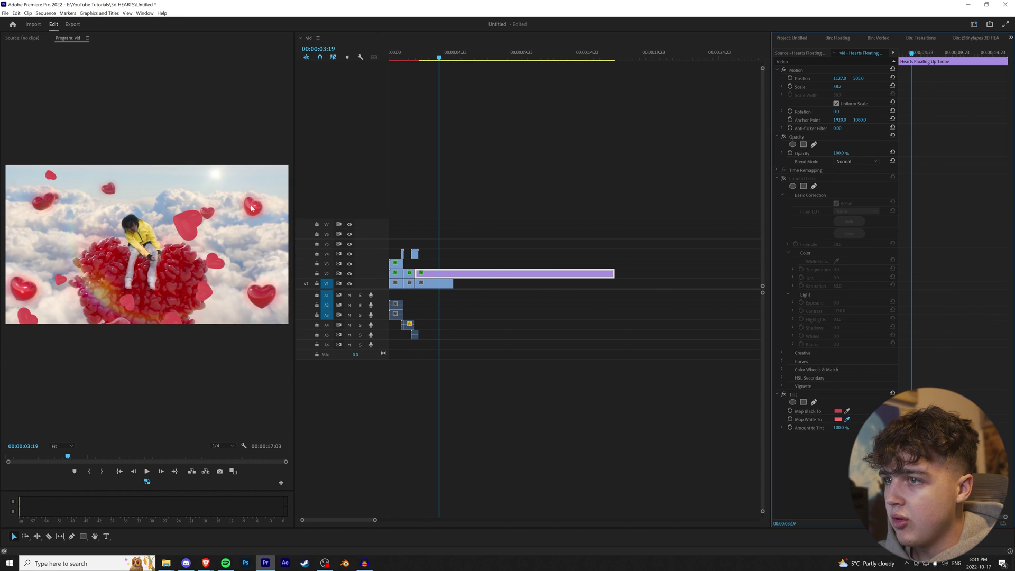
# - Lower the amount of Tint to about 46%, check the hearts and return to the start of the sequence
pyautogui.moveTo(840, 429); pyautogui.dragTo(804, 428)
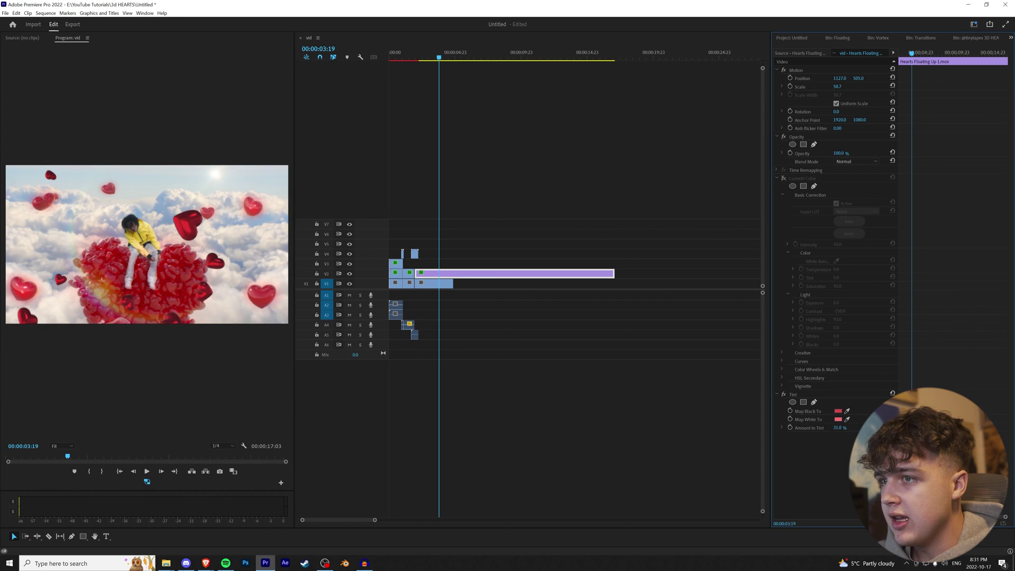
pyautogui.moveTo(438, 71); pyautogui.dragTo(436, 71)
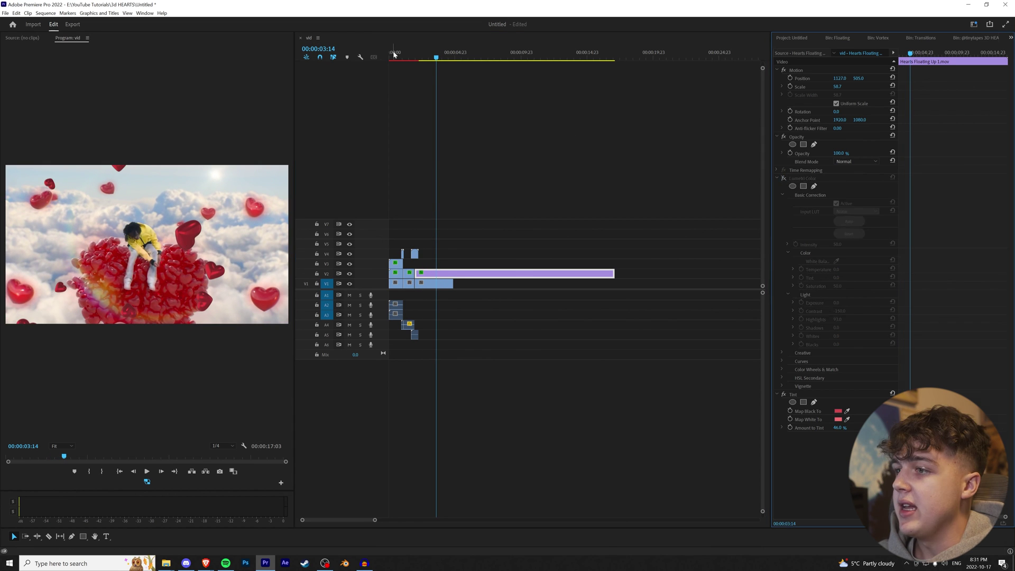
pyautogui.press('Home')
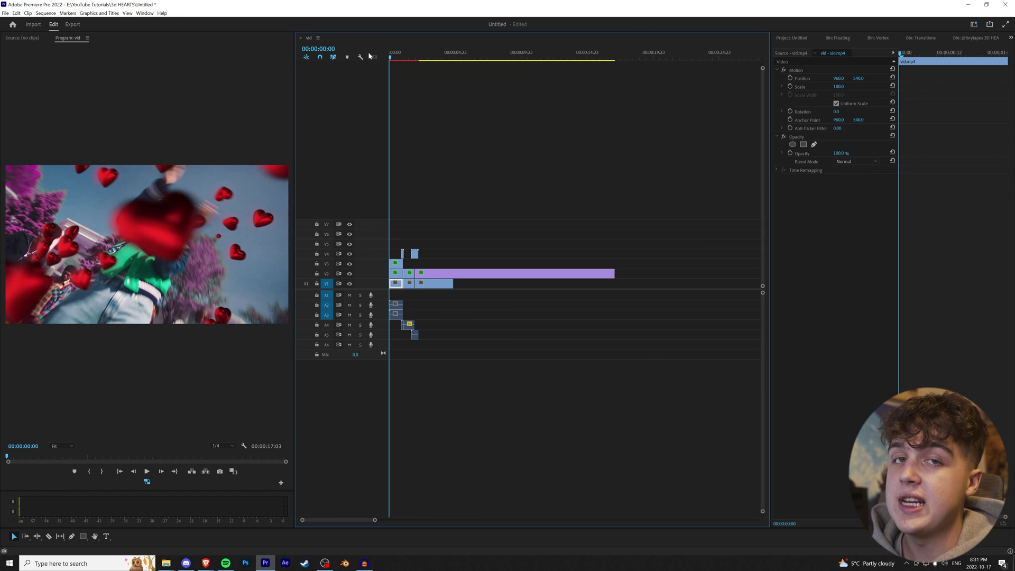